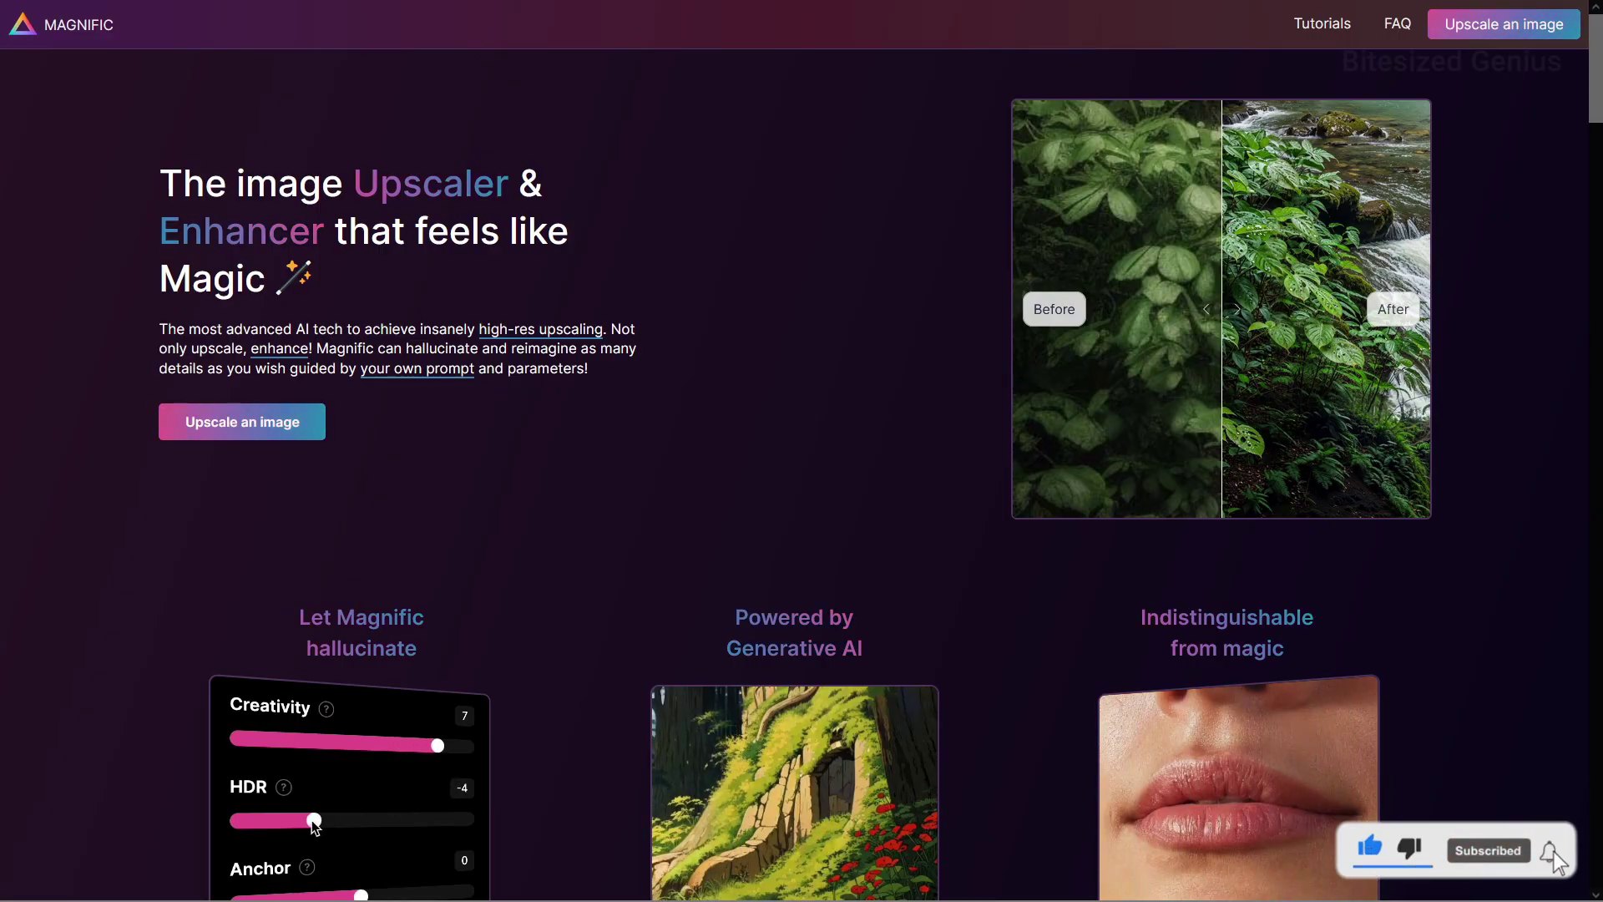
Step: Scroll down the Magnific upscaler homepage
scroll(801, 451, down, 4)
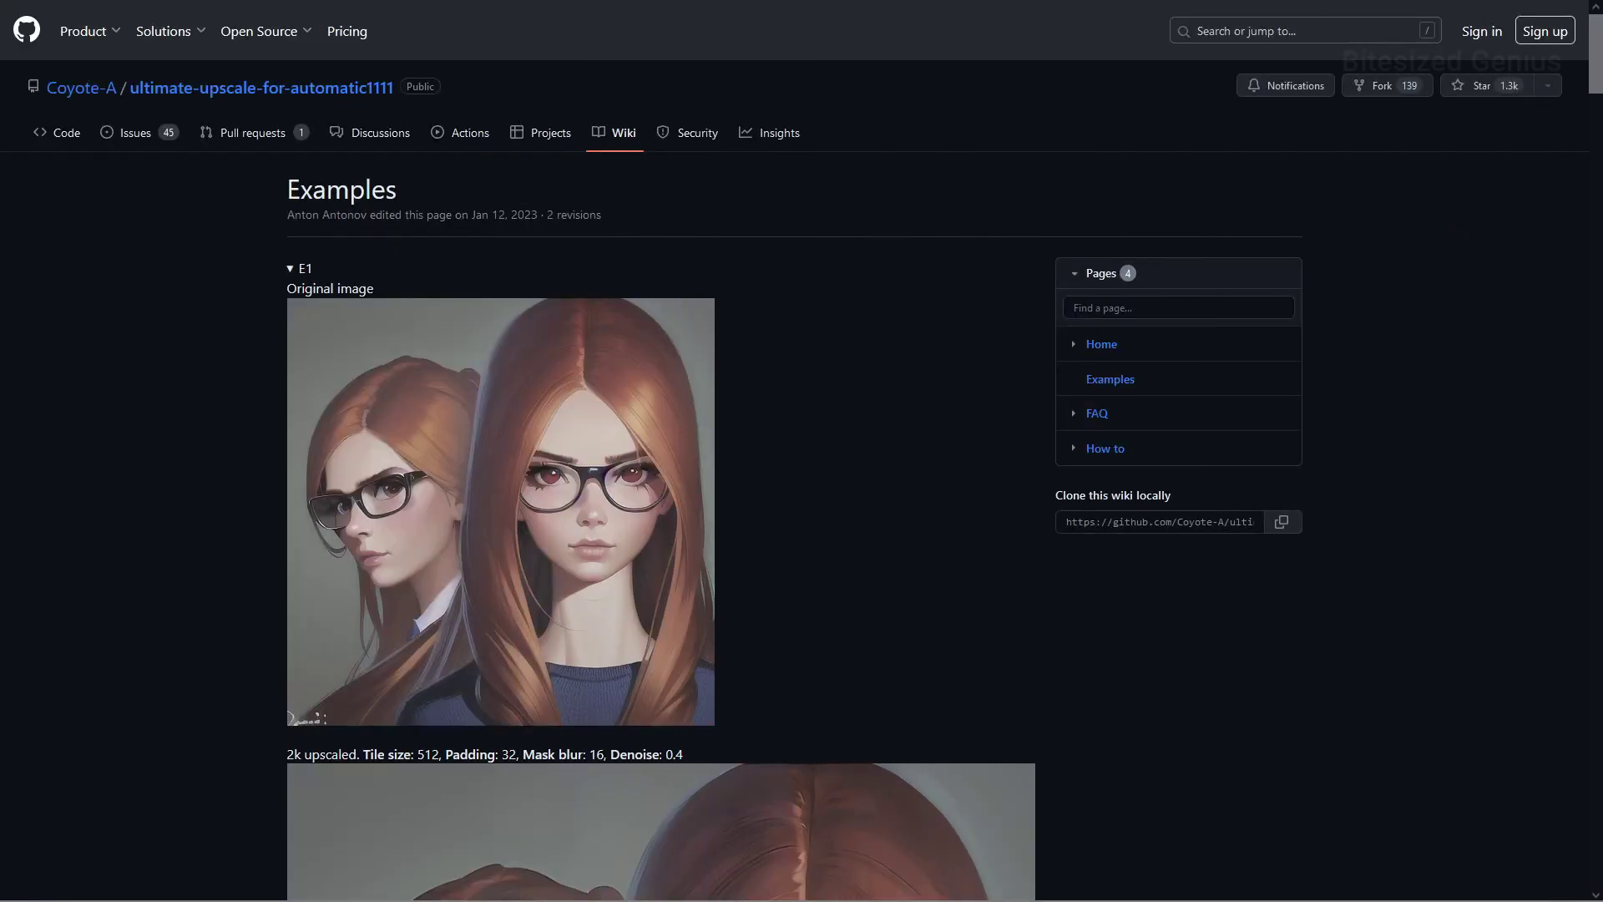
Step: Scroll through the ultimate-upscale-for-automatic1111 Examples wiki page
middle_click(1458, 179)
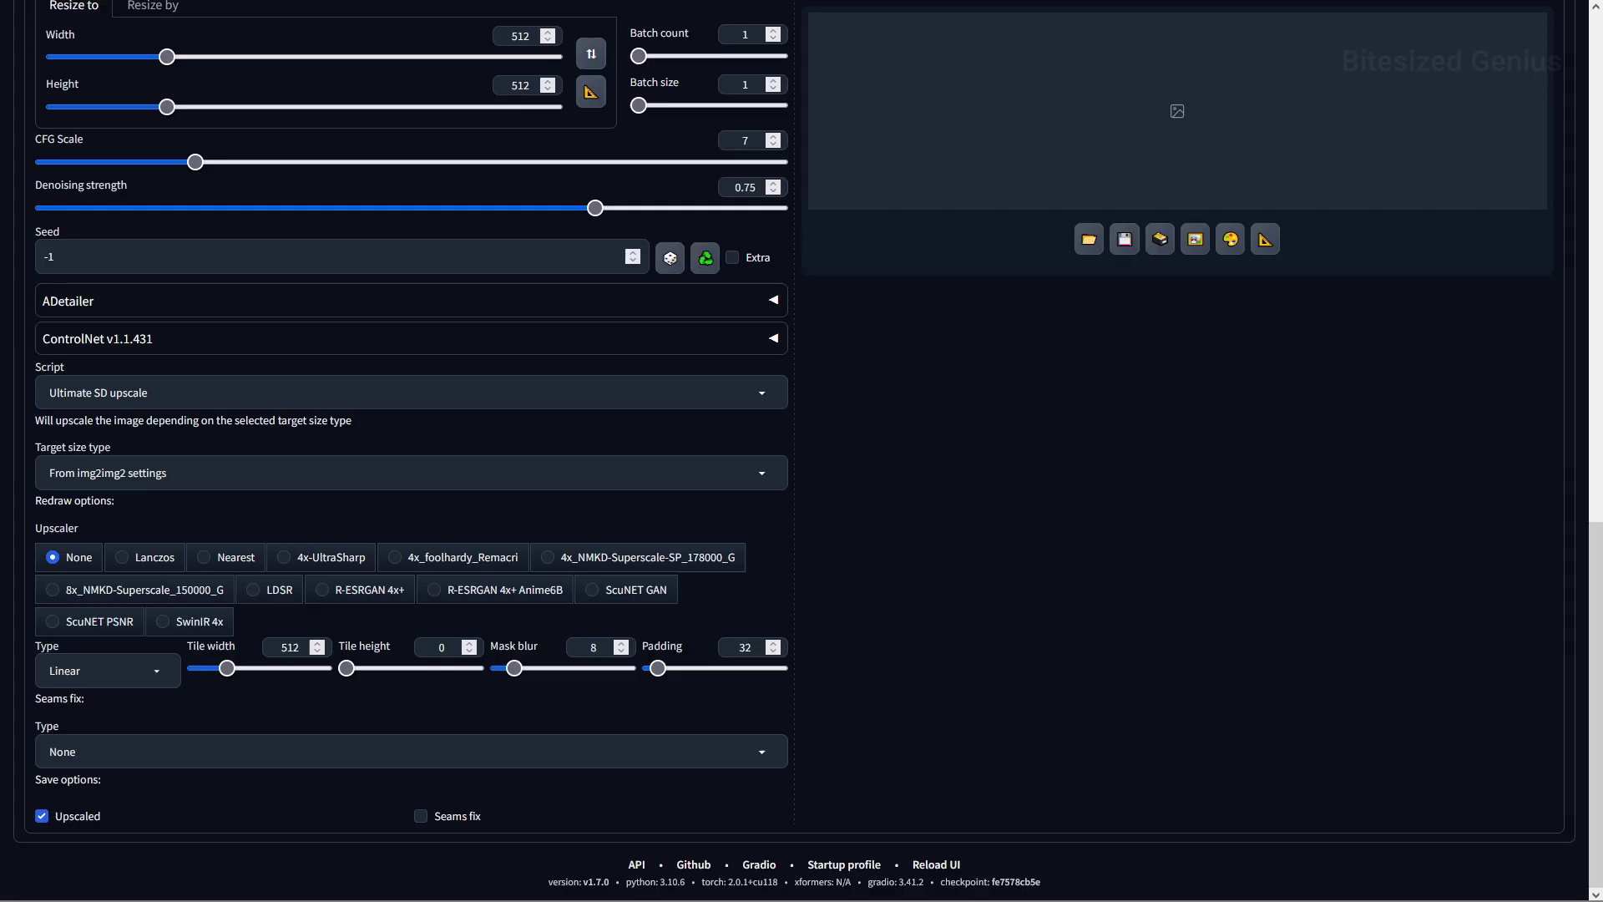
Step: Try Custom size as Target size type, then settle on Scale from image size with scale 2
click(123, 435)
click(104, 428)
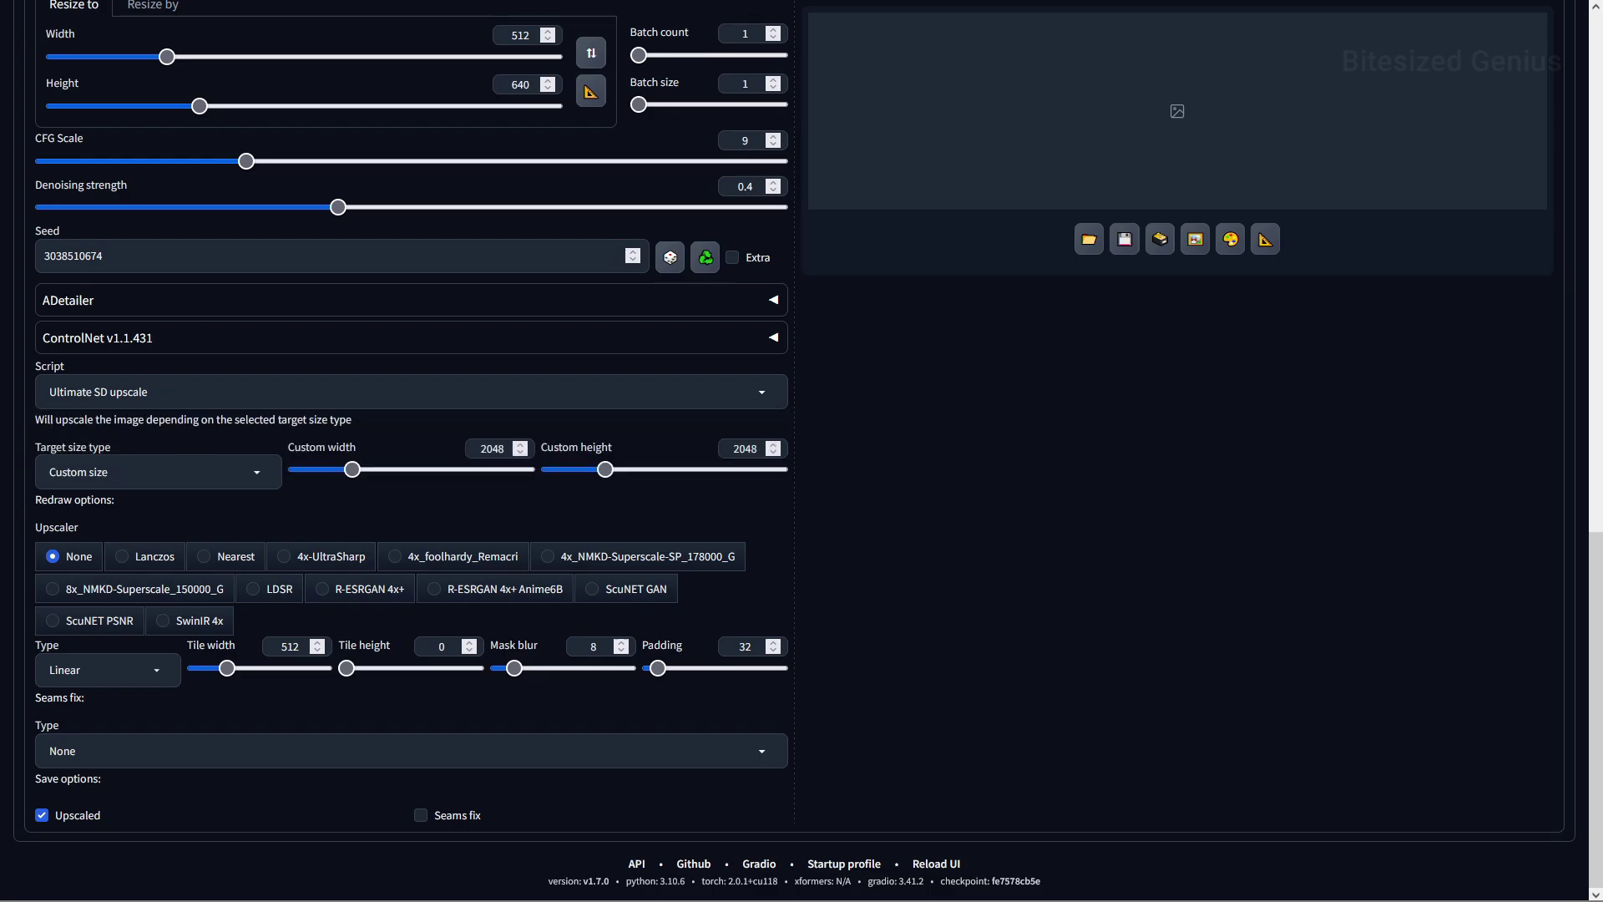
click(155, 475)
click(101, 445)
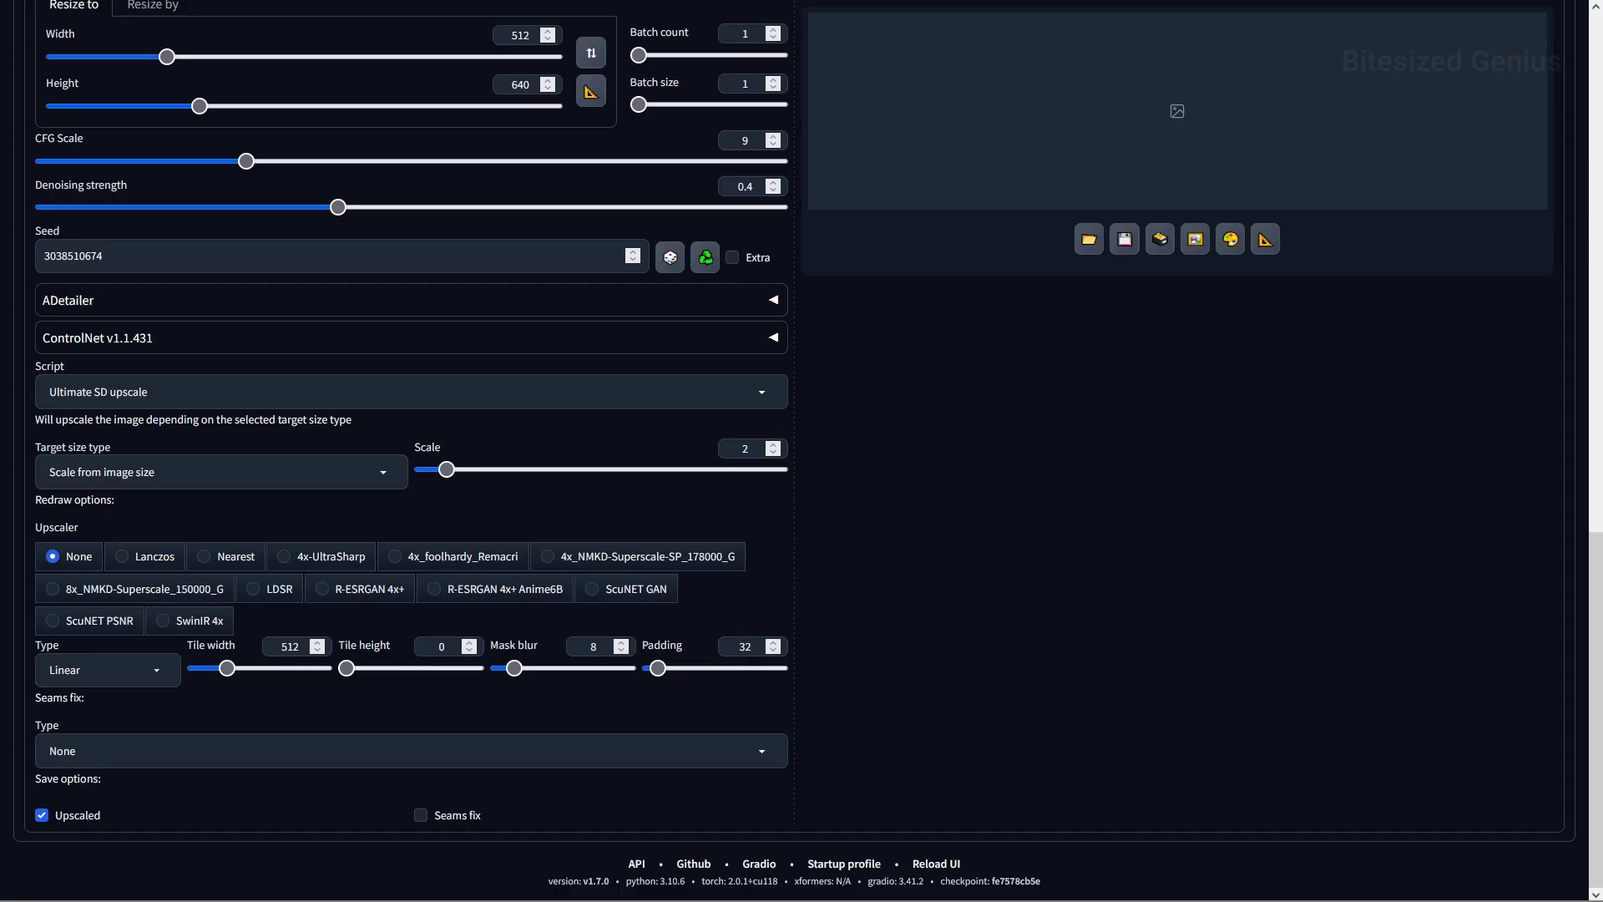
Step: Set Target size type to From img2img settings
key(Up)
key(Up)
key(Return)
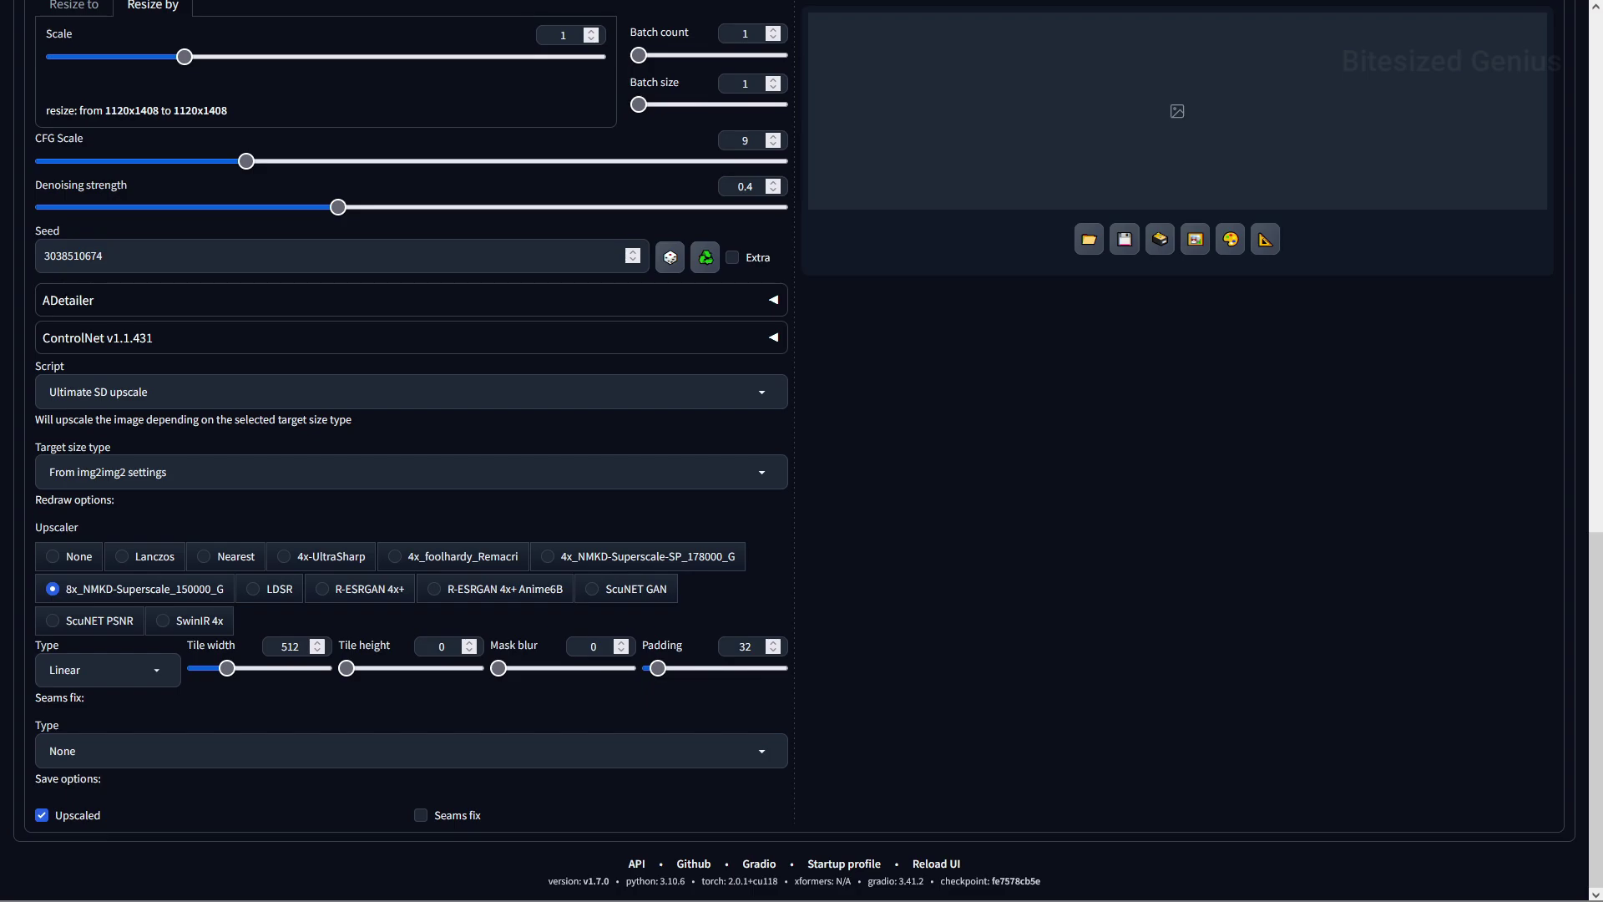
Step: Keep Linear as the tile redraw type and upscale the portrait
click(165, 673)
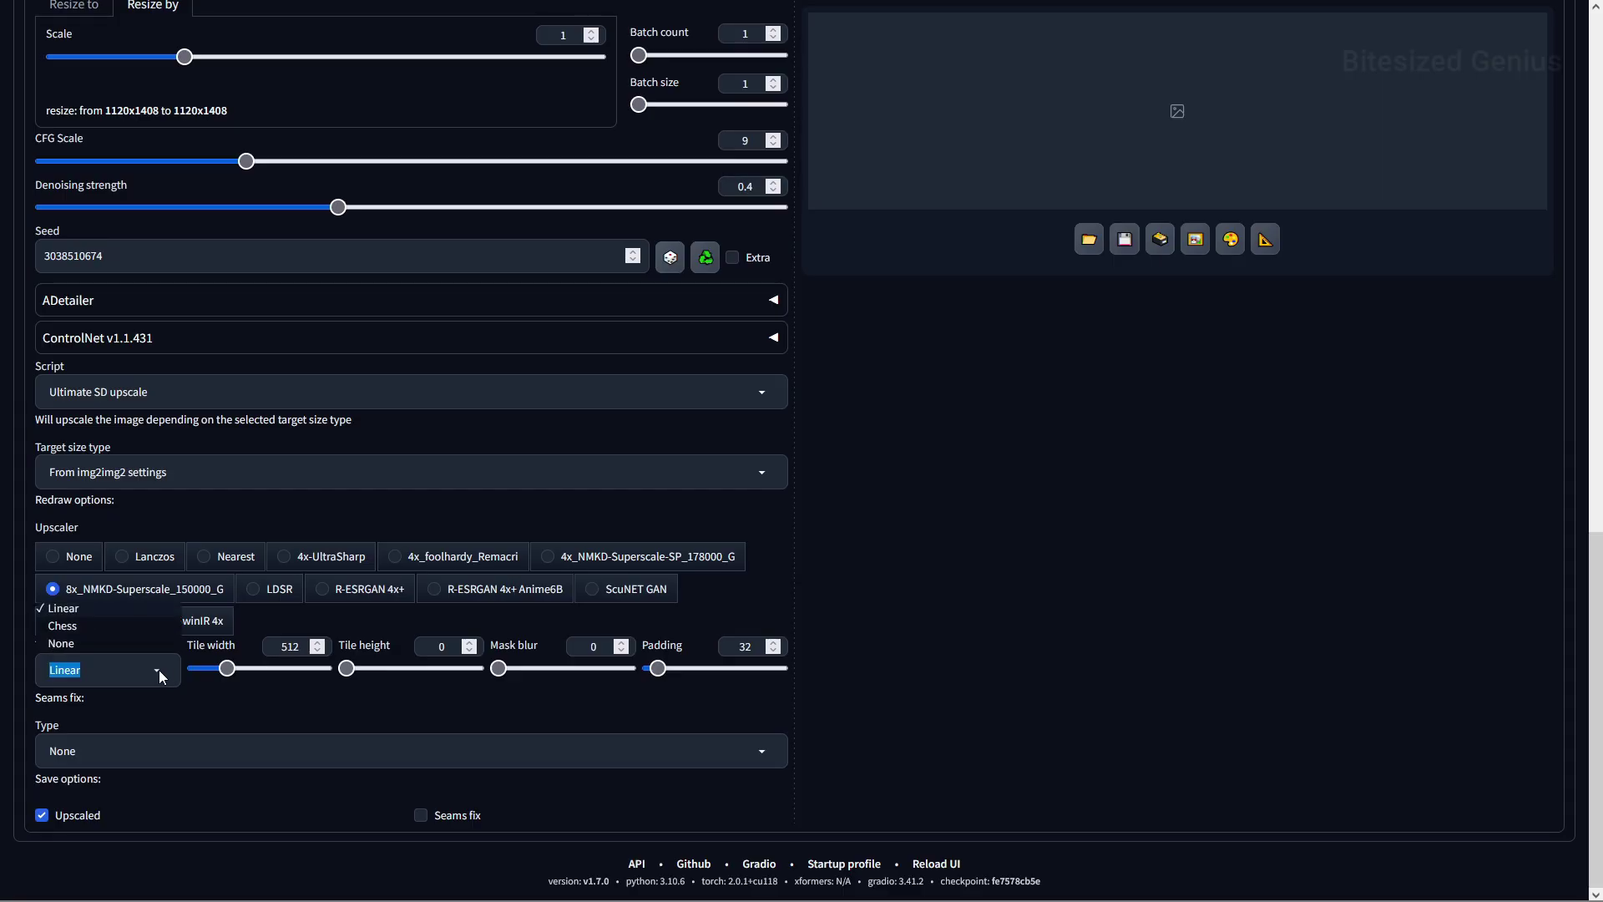
click(78, 616)
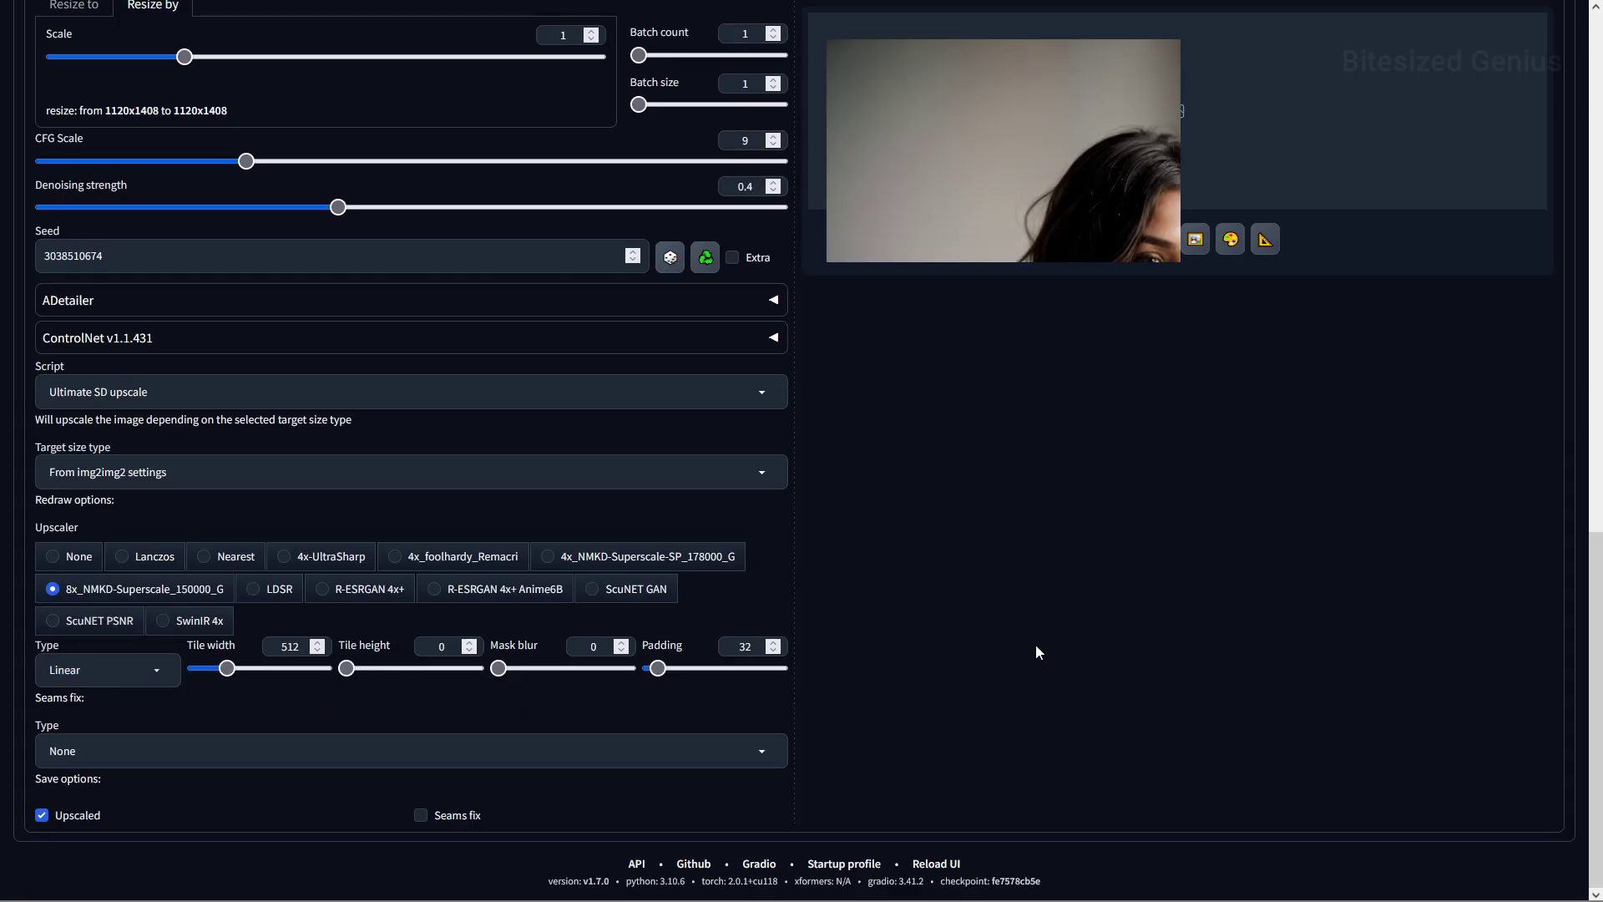
middle_click(1003, 655)
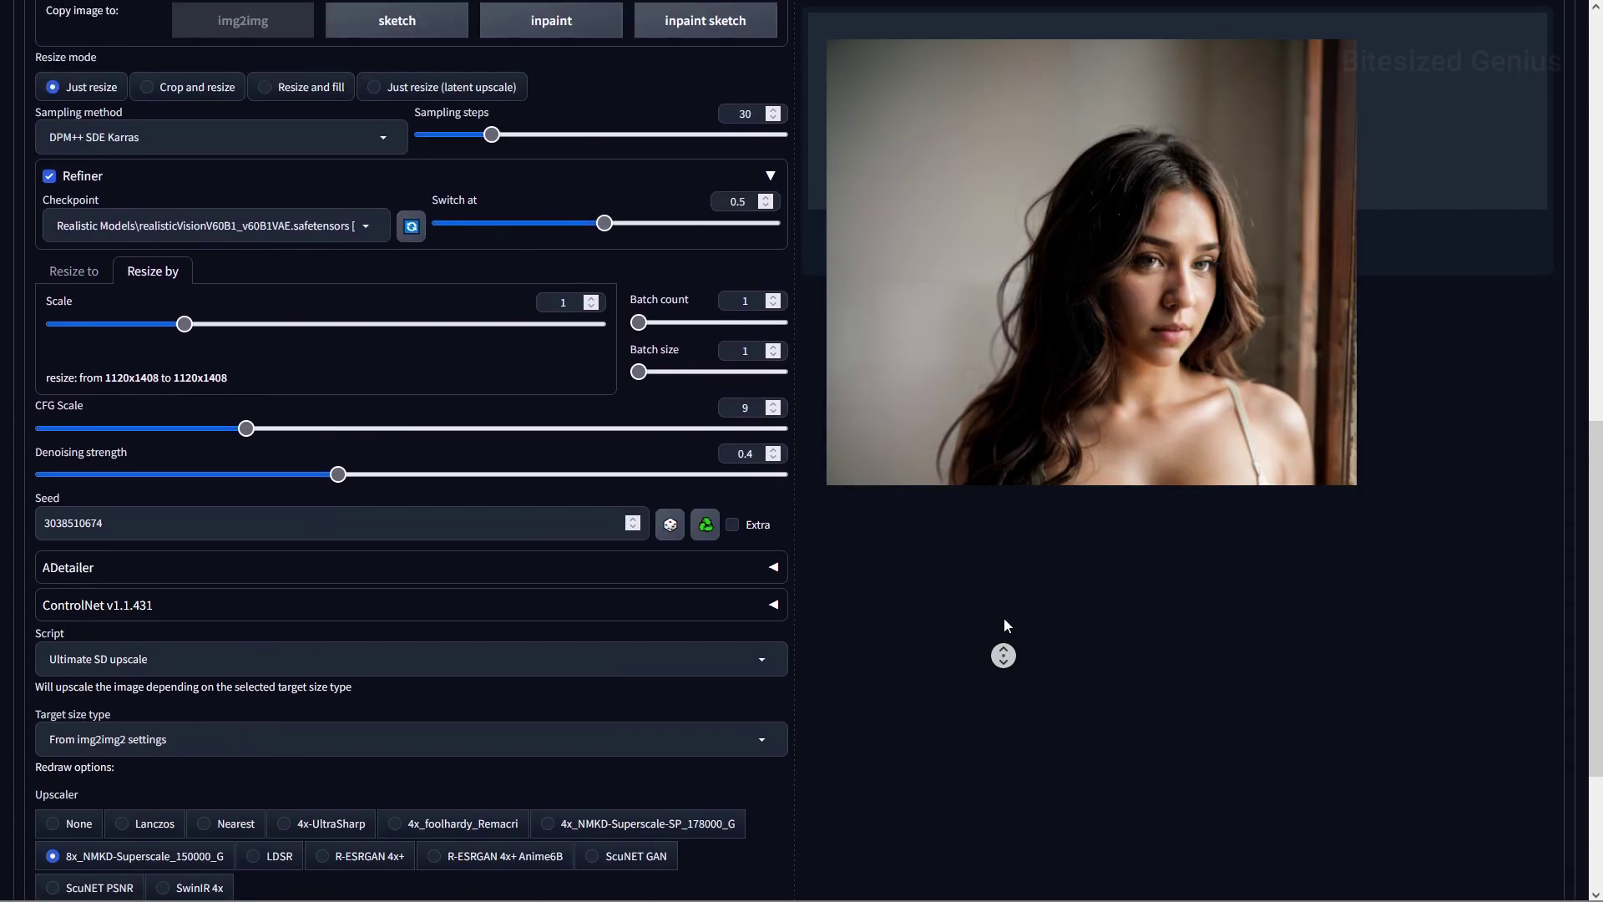
click(841, 788)
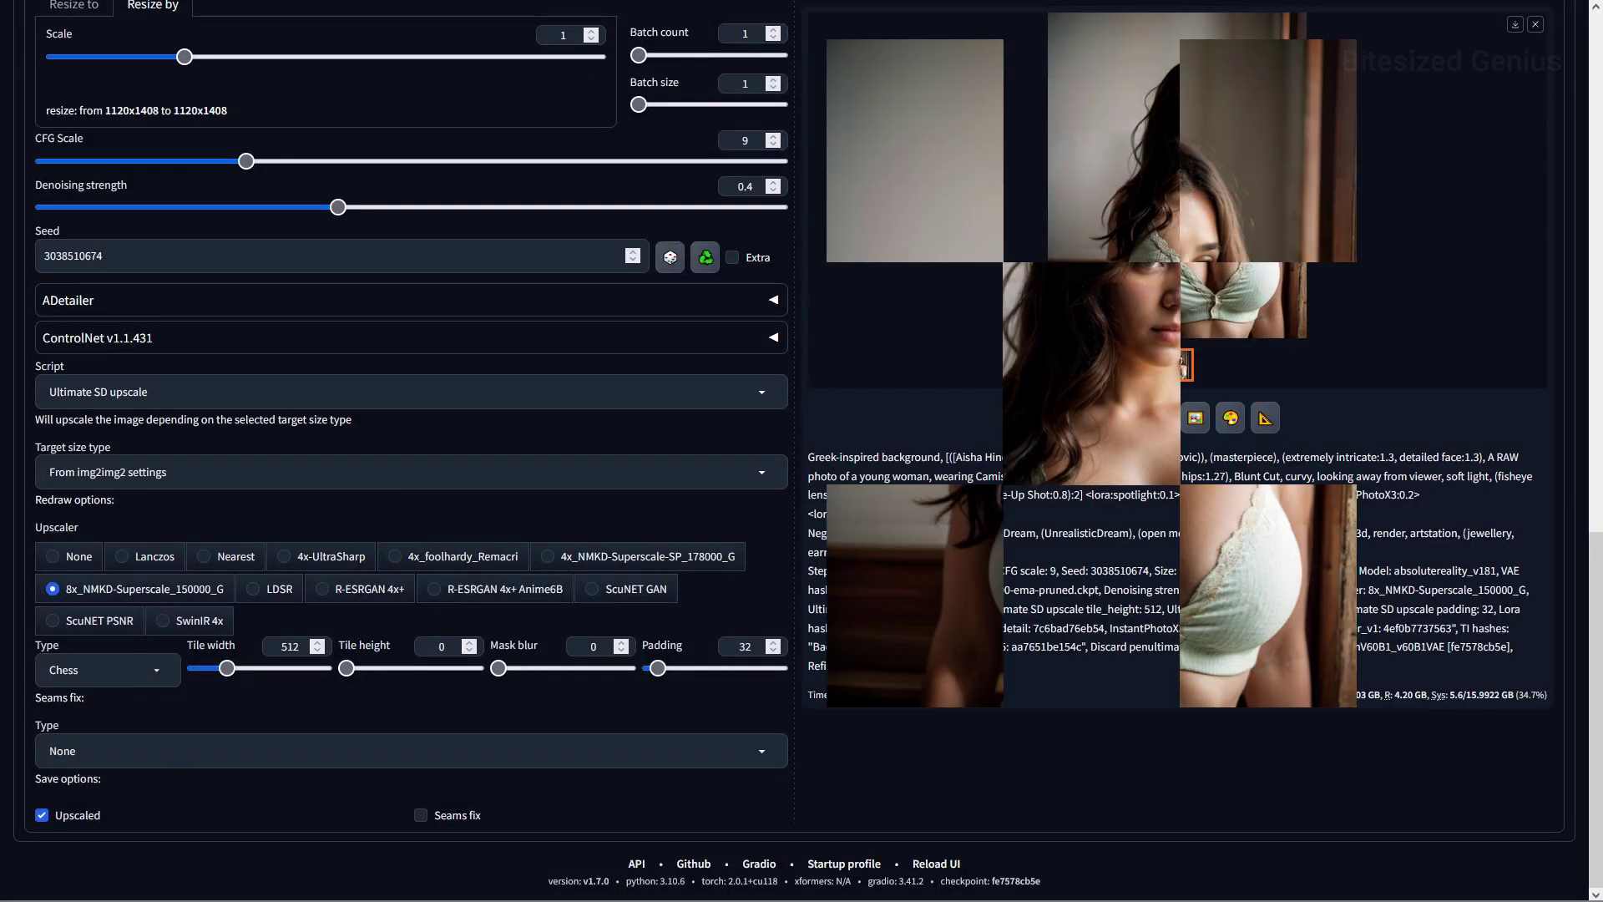
Step: Switch the tile redraw type to Chess and generate the upscale again
click(163, 681)
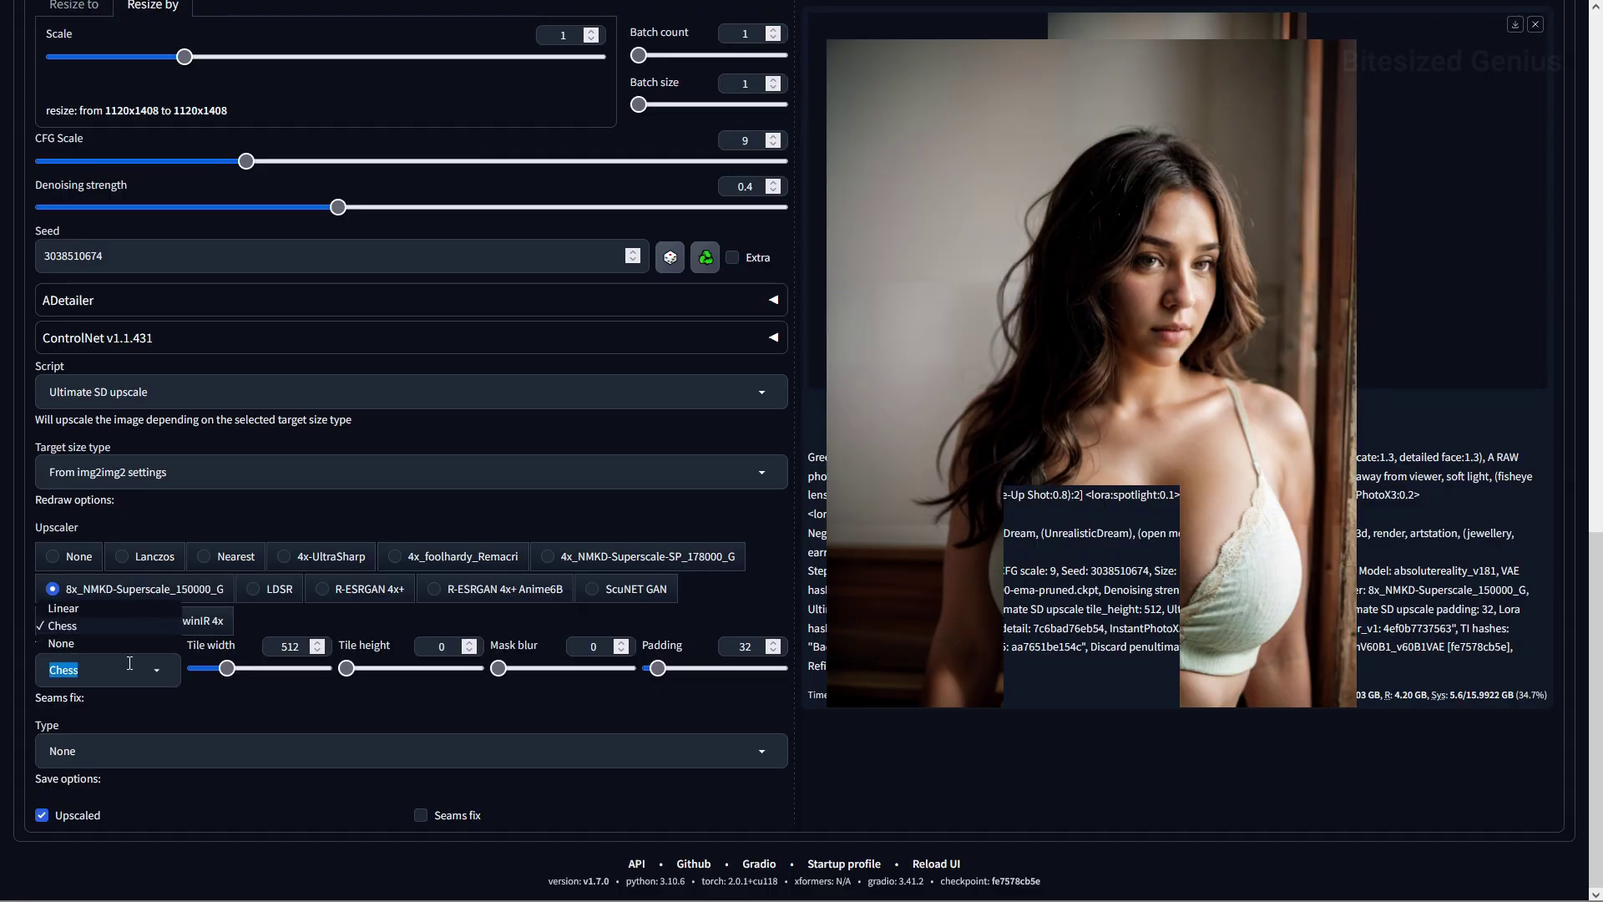
click(72, 628)
middle_click(1252, 816)
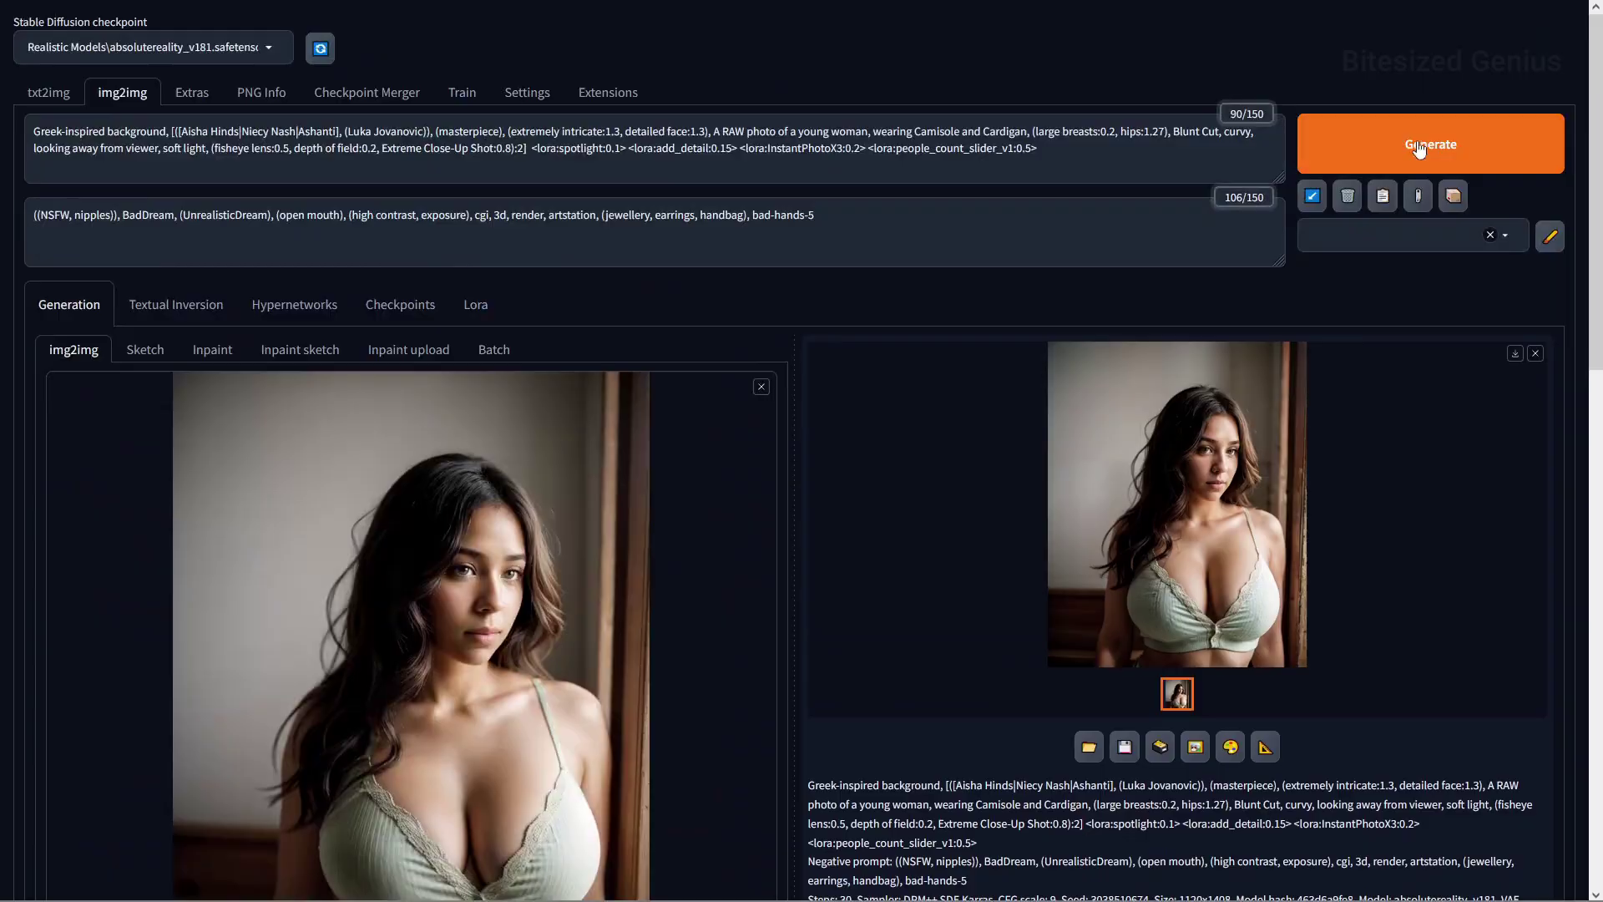
click(1429, 142)
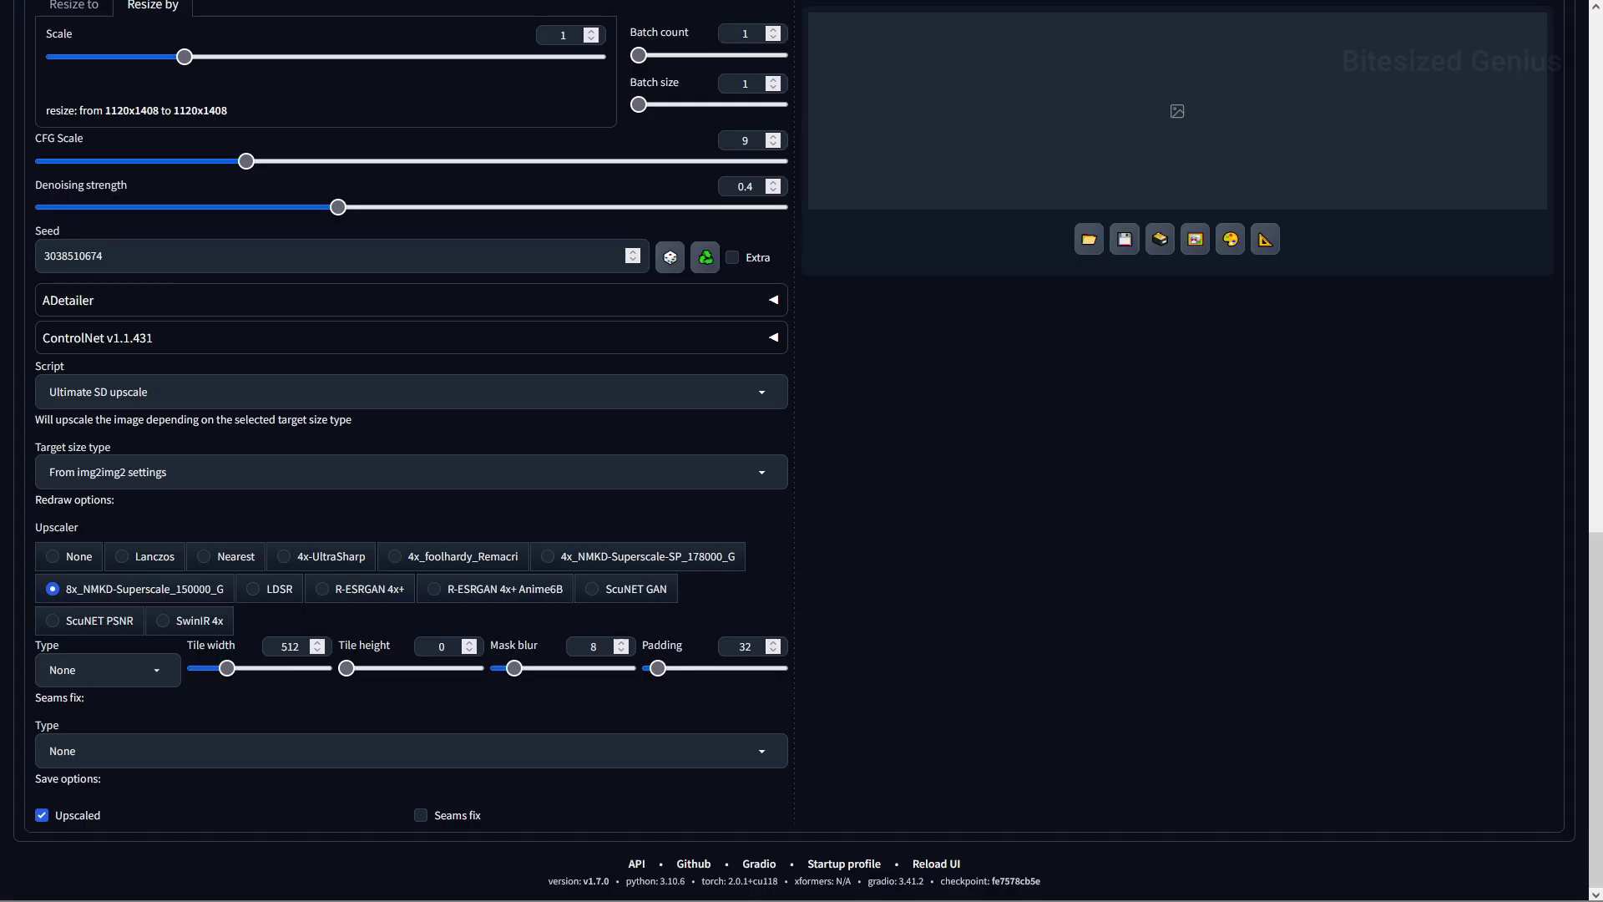
Step: Return the redraw type to Linear for the 2240x2816 pass at denoising 0.1, tile width 256
click(154, 670)
click(84, 609)
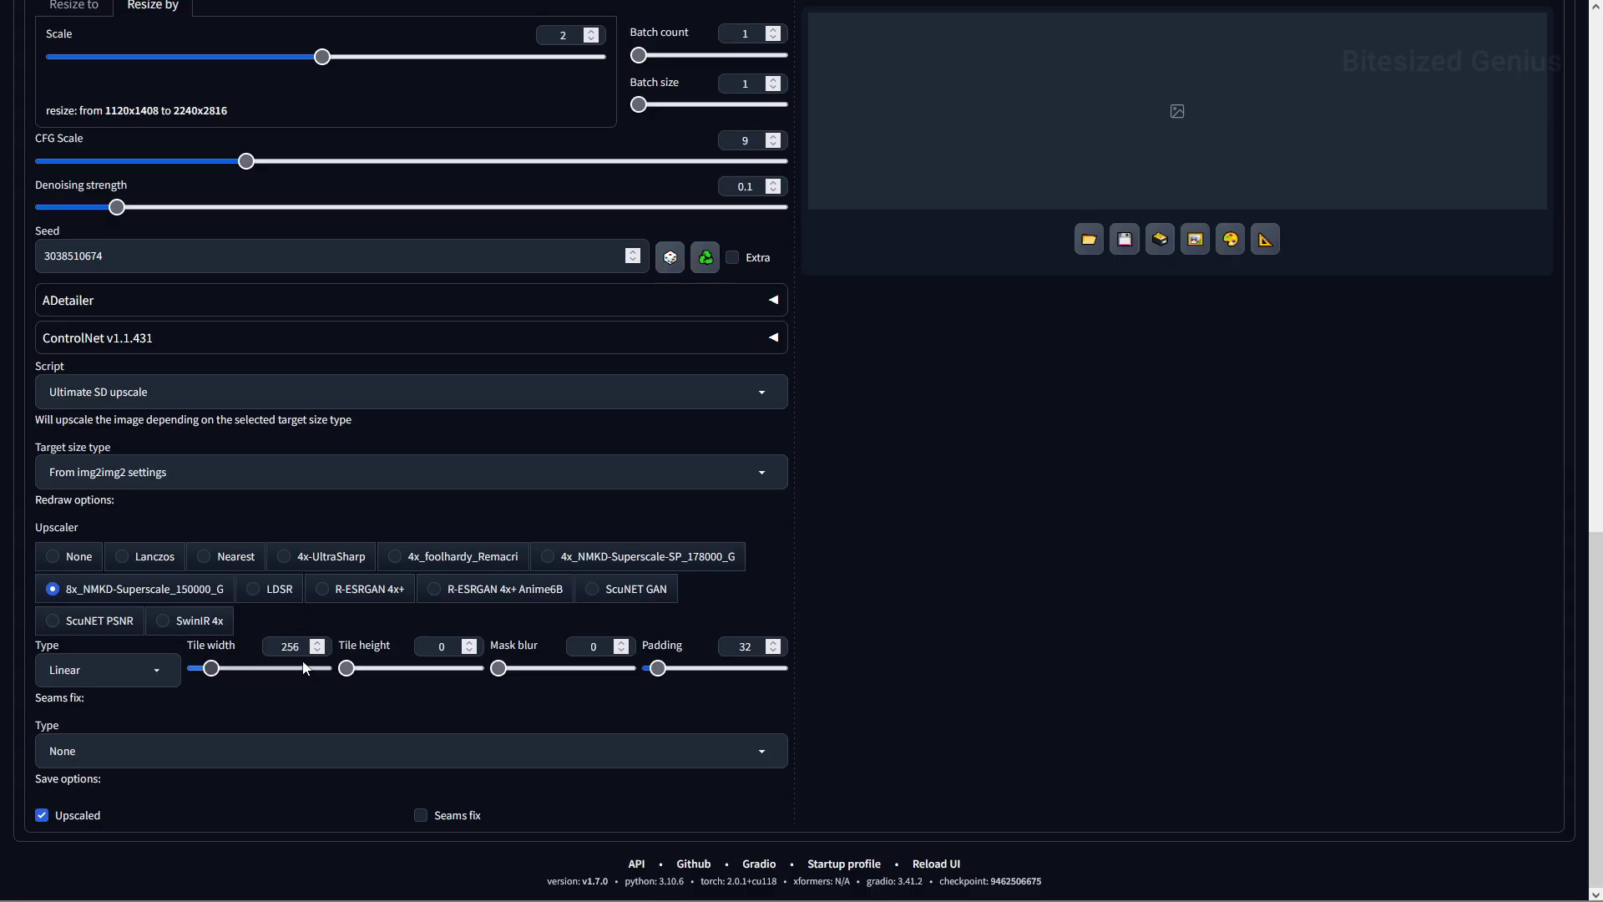
middle_click(1057, 723)
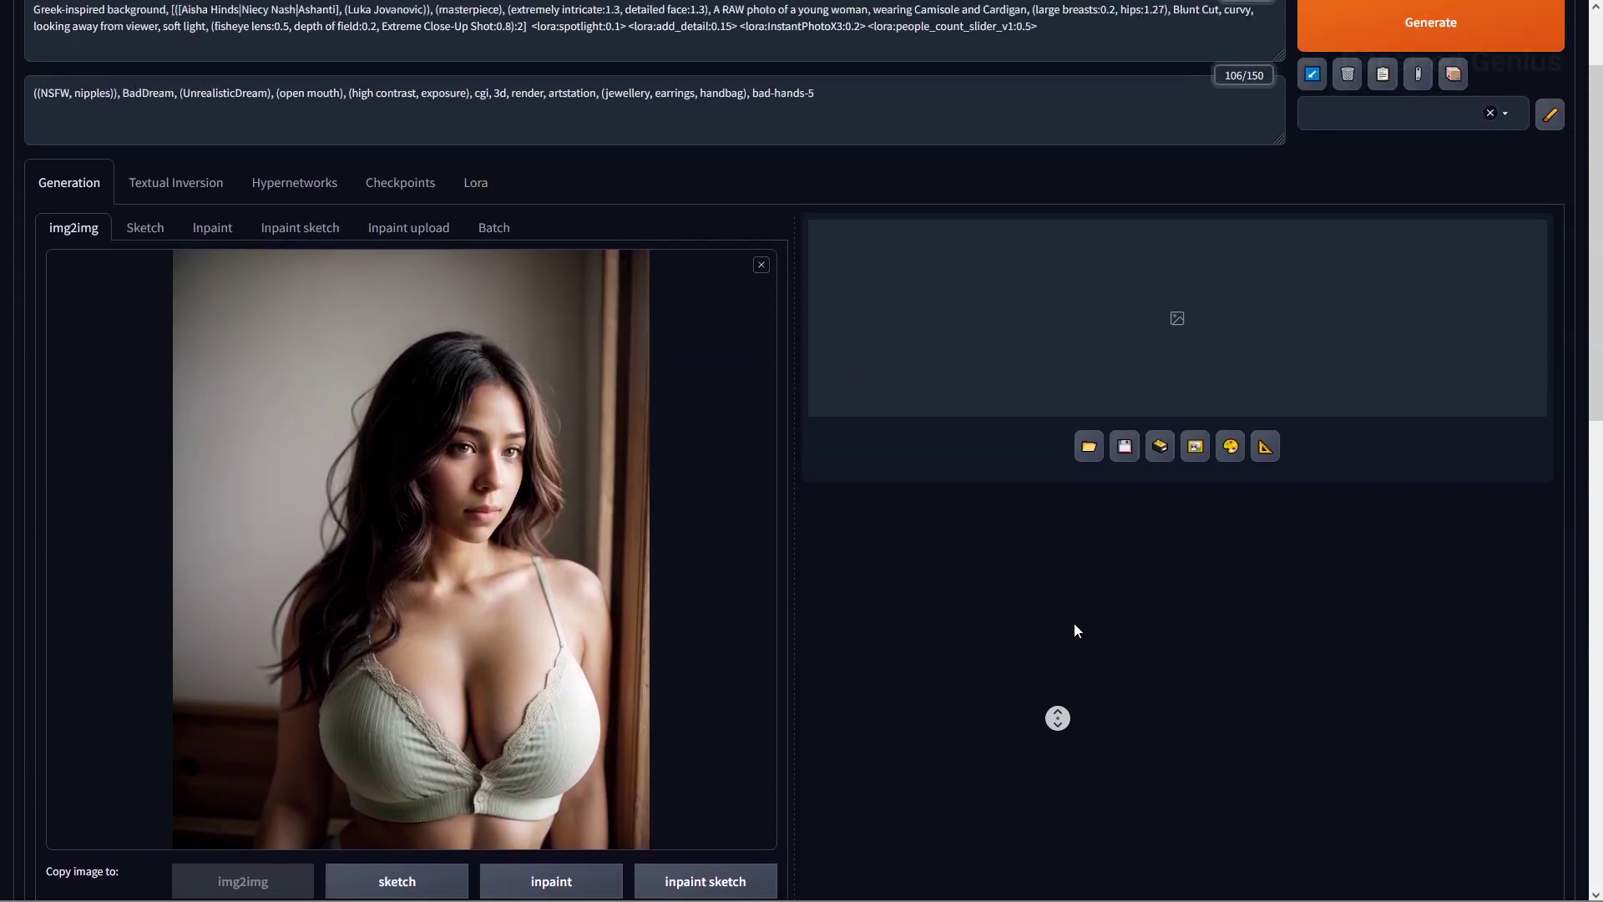
click(1070, 618)
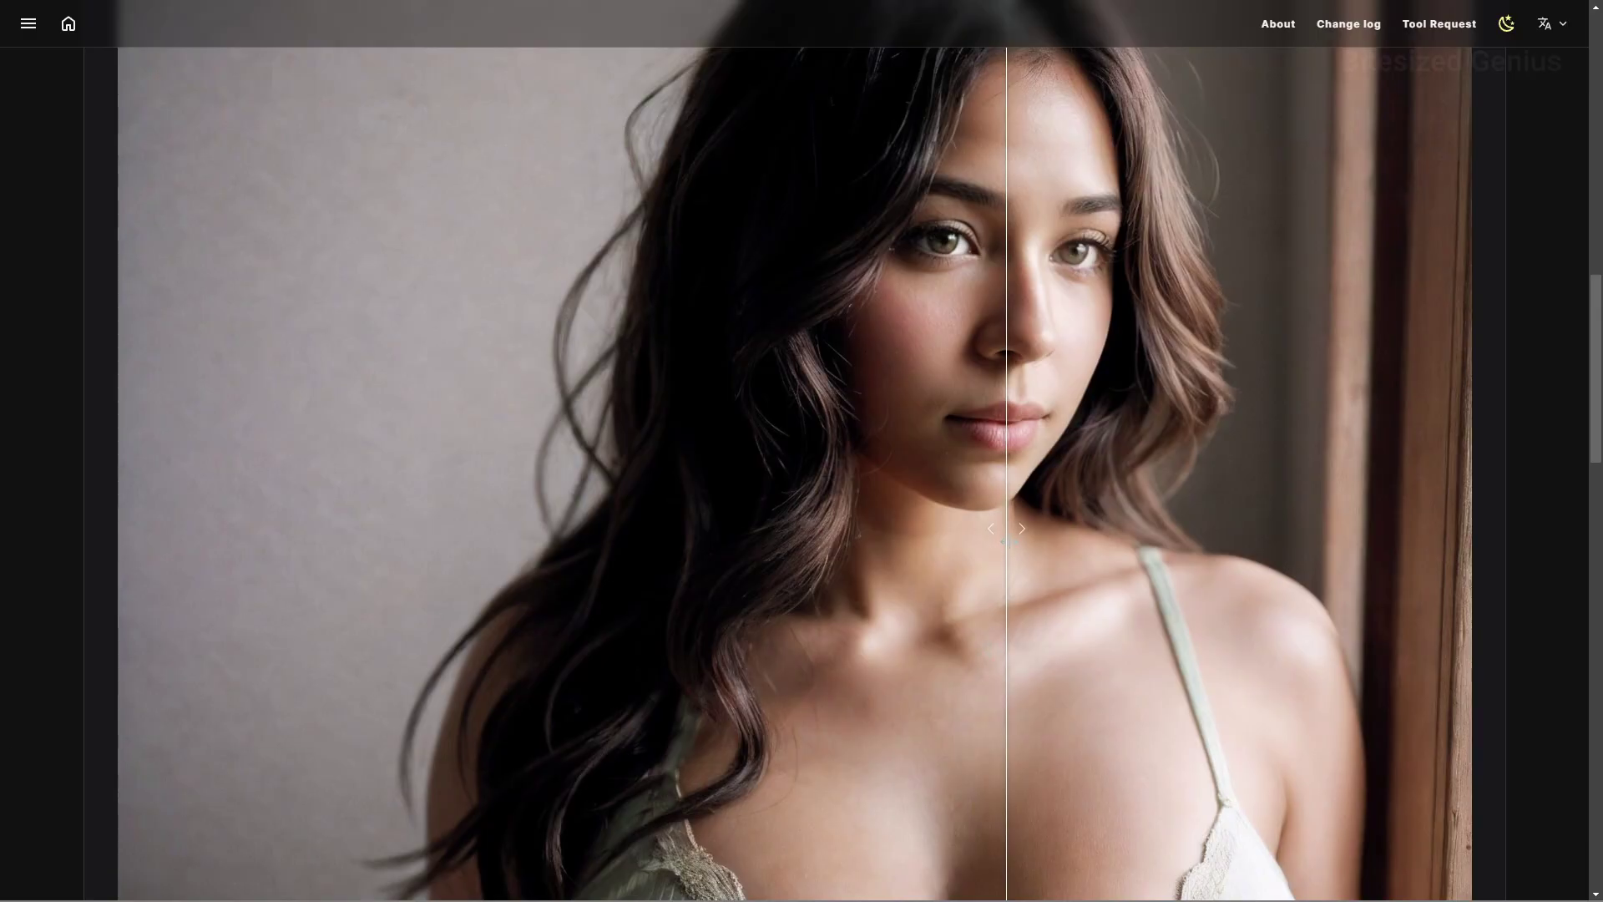
Step: Move the before/after divider left across the face to compare both portrait versions
drag(1009, 541, 1265, 584)
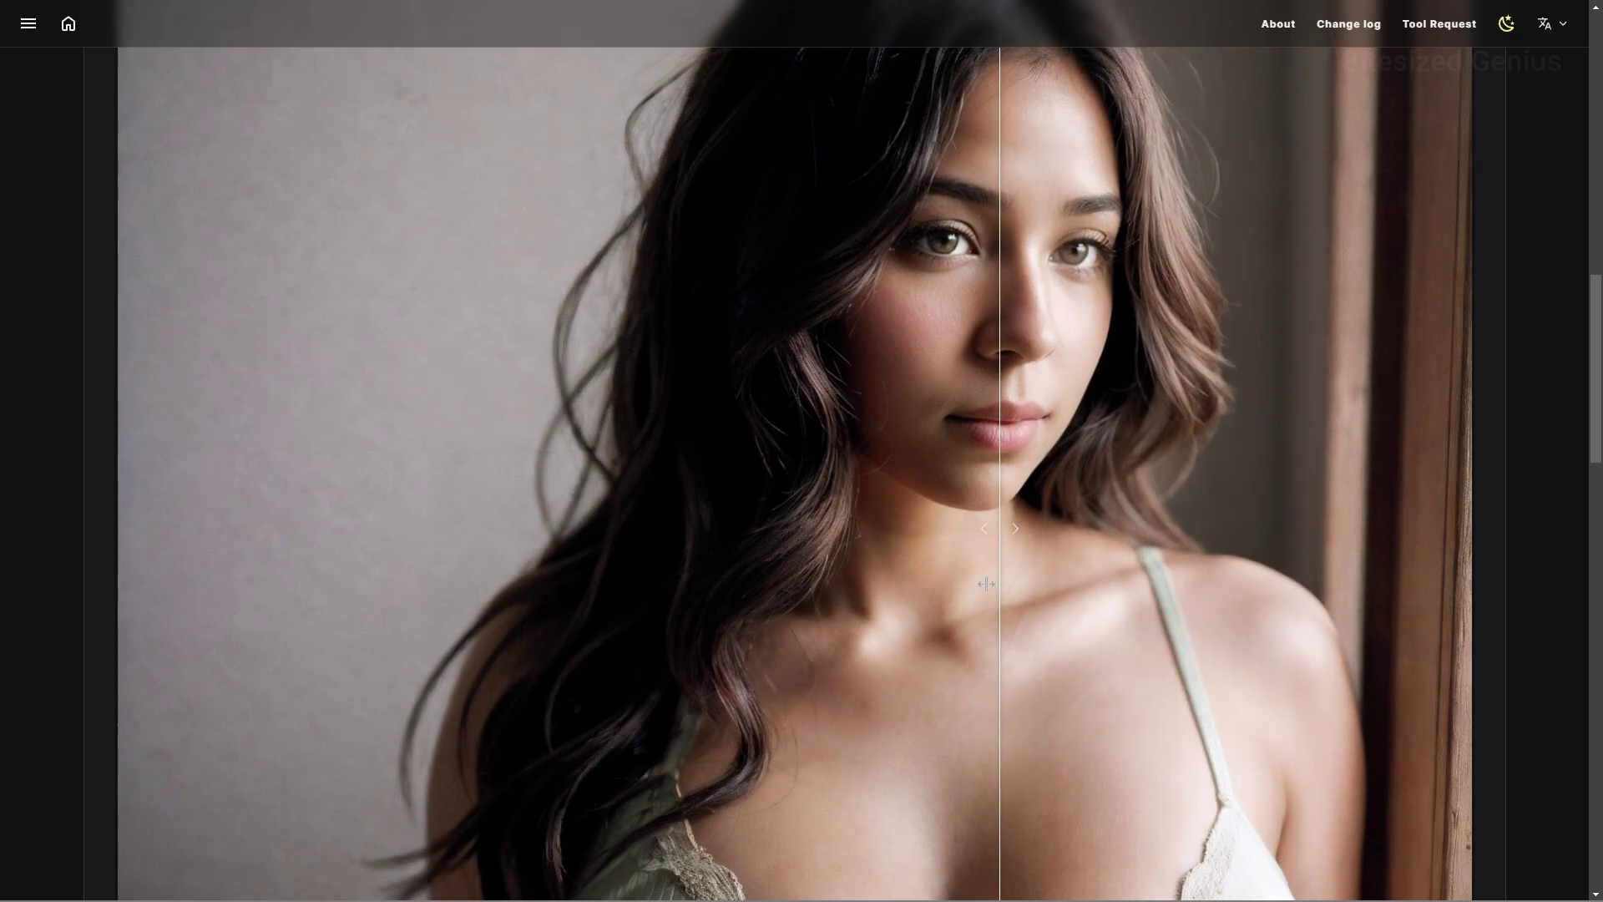
drag(986, 584, 1007, 620)
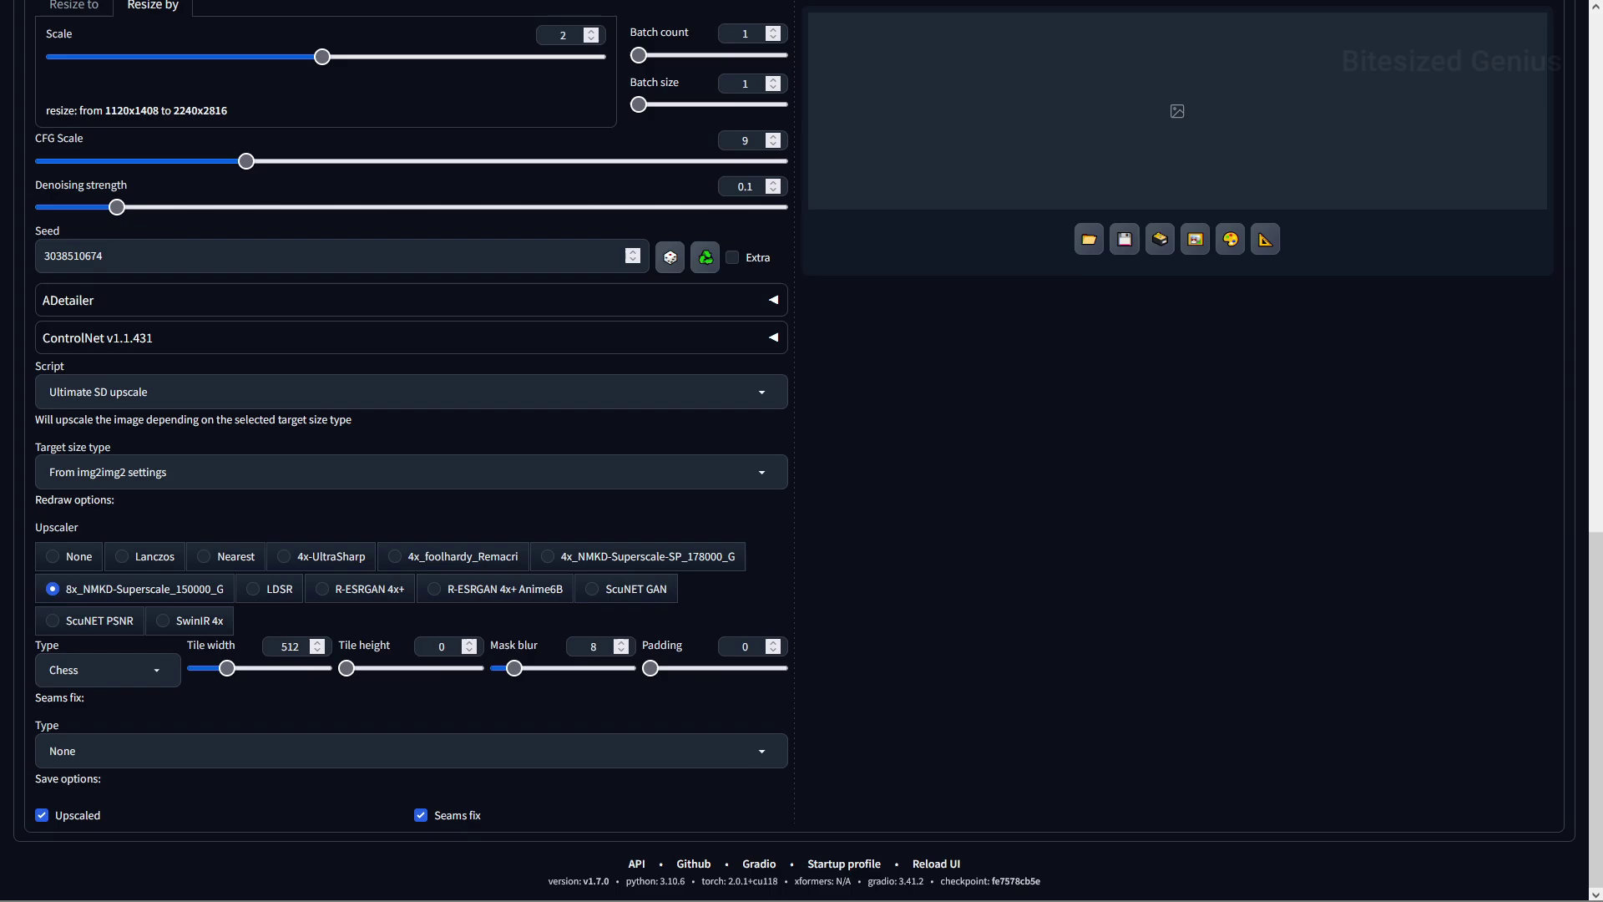
Step: Run Ultimate SD upscale at scale 2 to produce the 2240x2816 portrait
middle_click(974, 630)
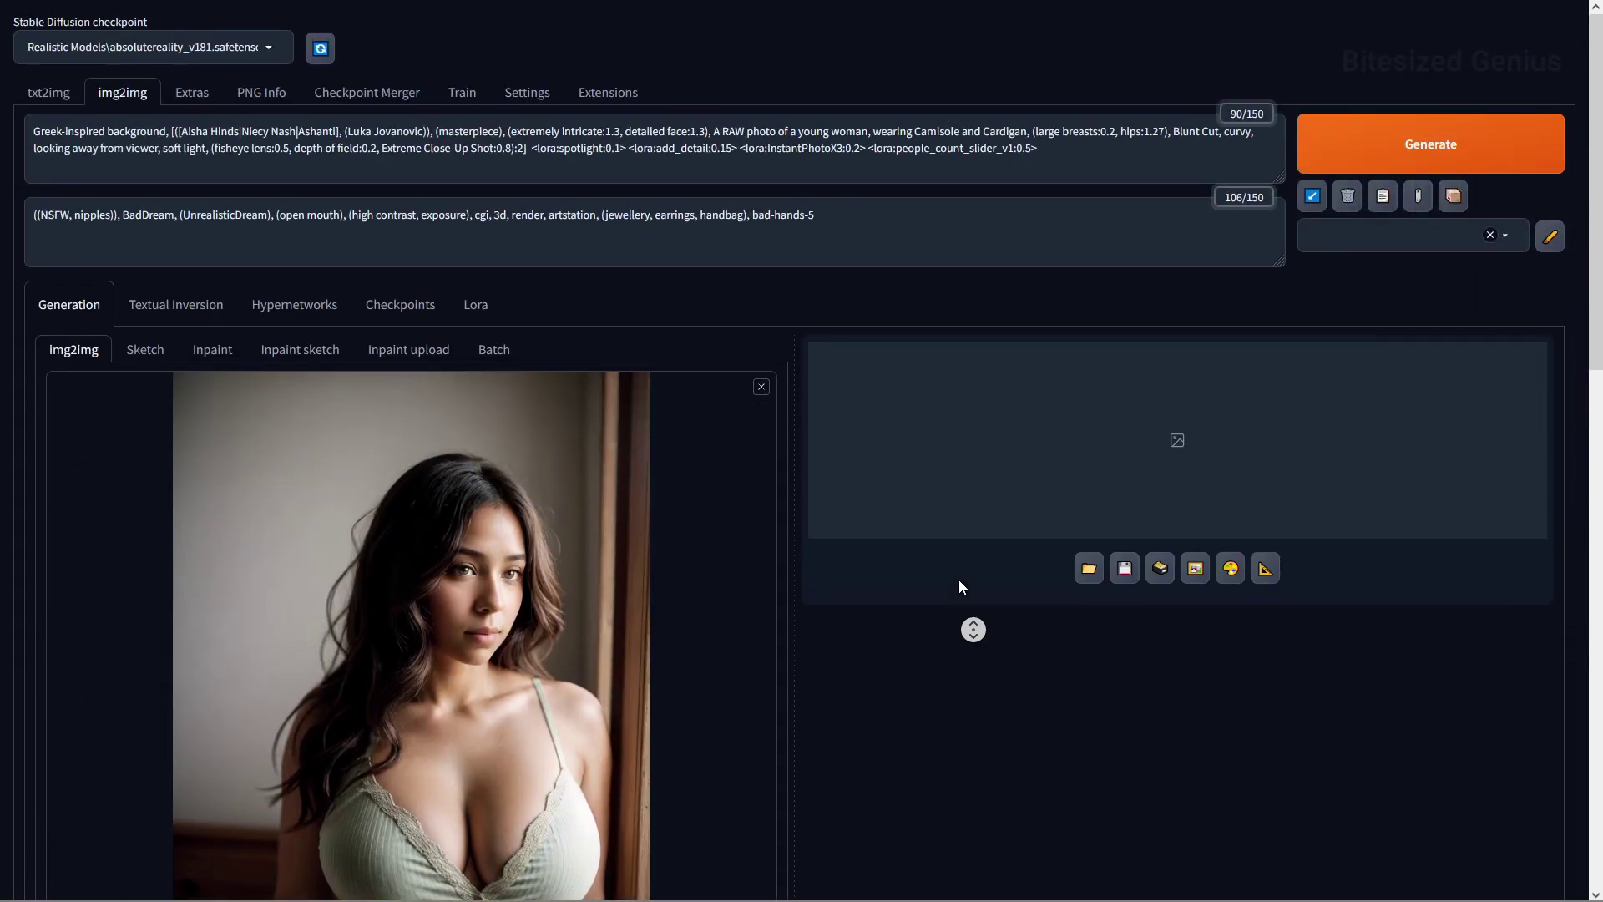
click(960, 581)
click(1421, 153)
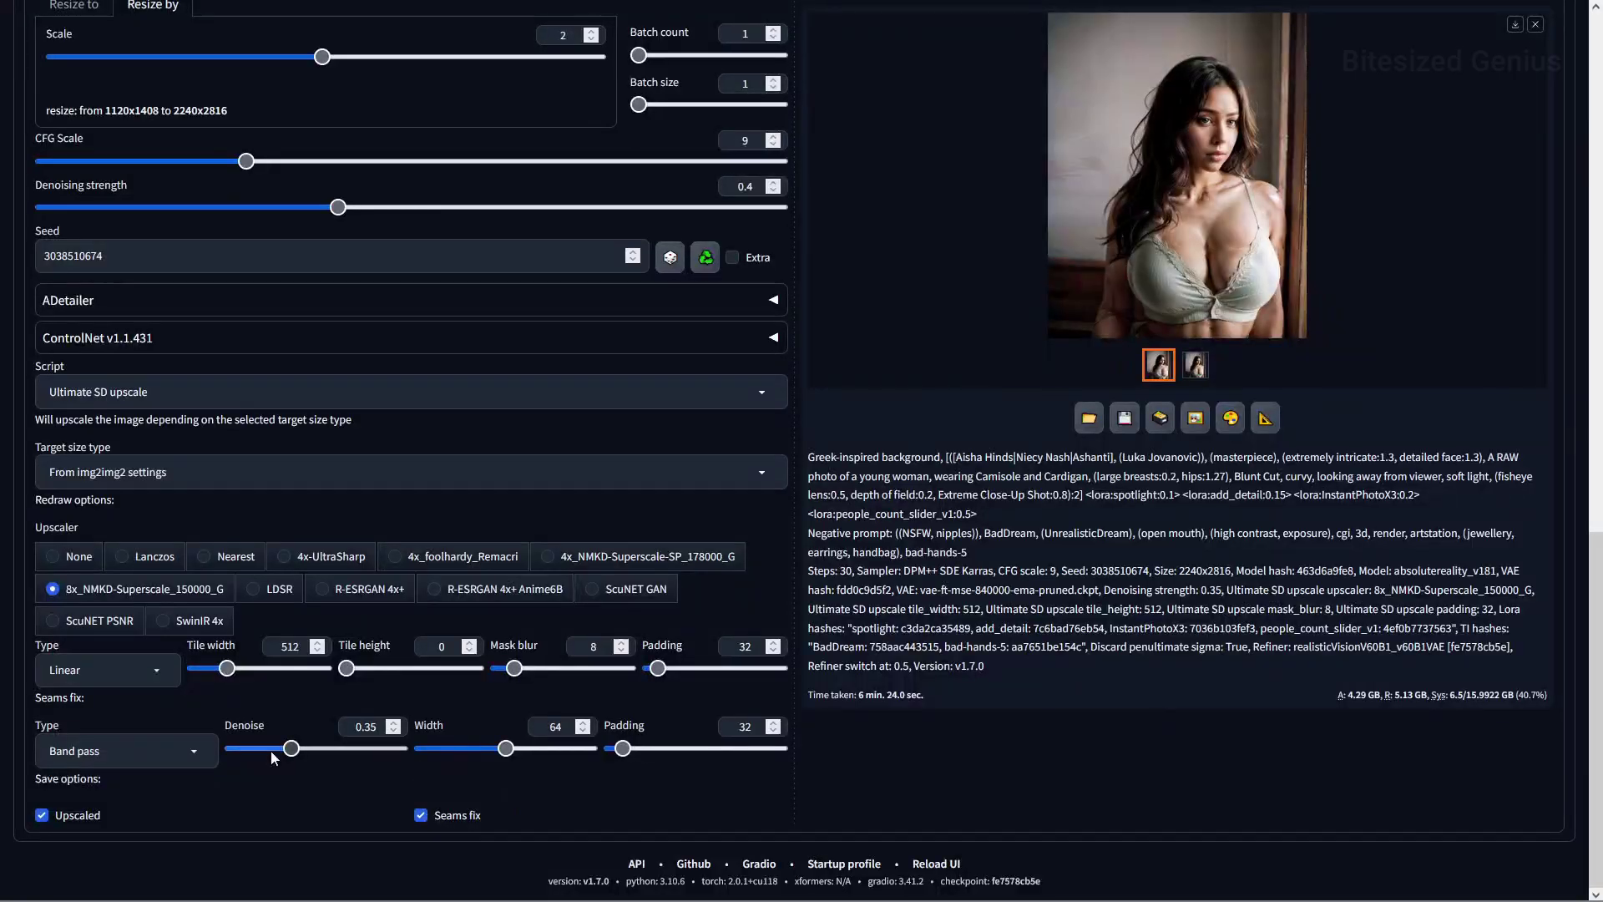
Step: Show the Seams fix Type options: None, Band pass, Half tile offset pass, intersections
click(193, 759)
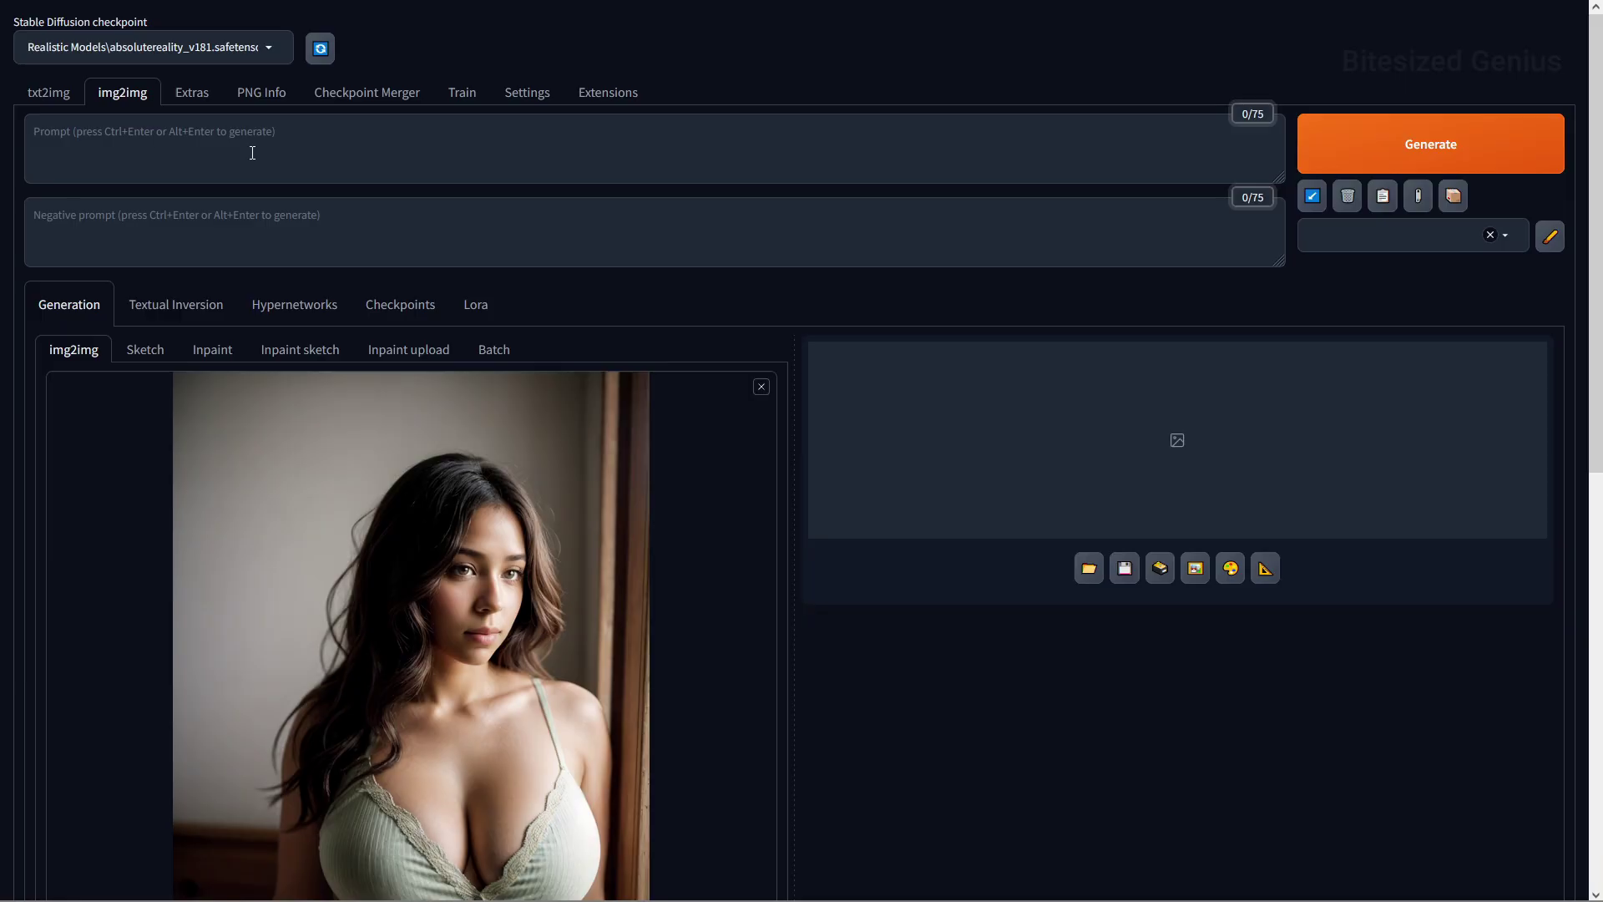
Step: Paste the portrait's generation parameters and split them into prompt and negative prompt
key(ctrl+v)
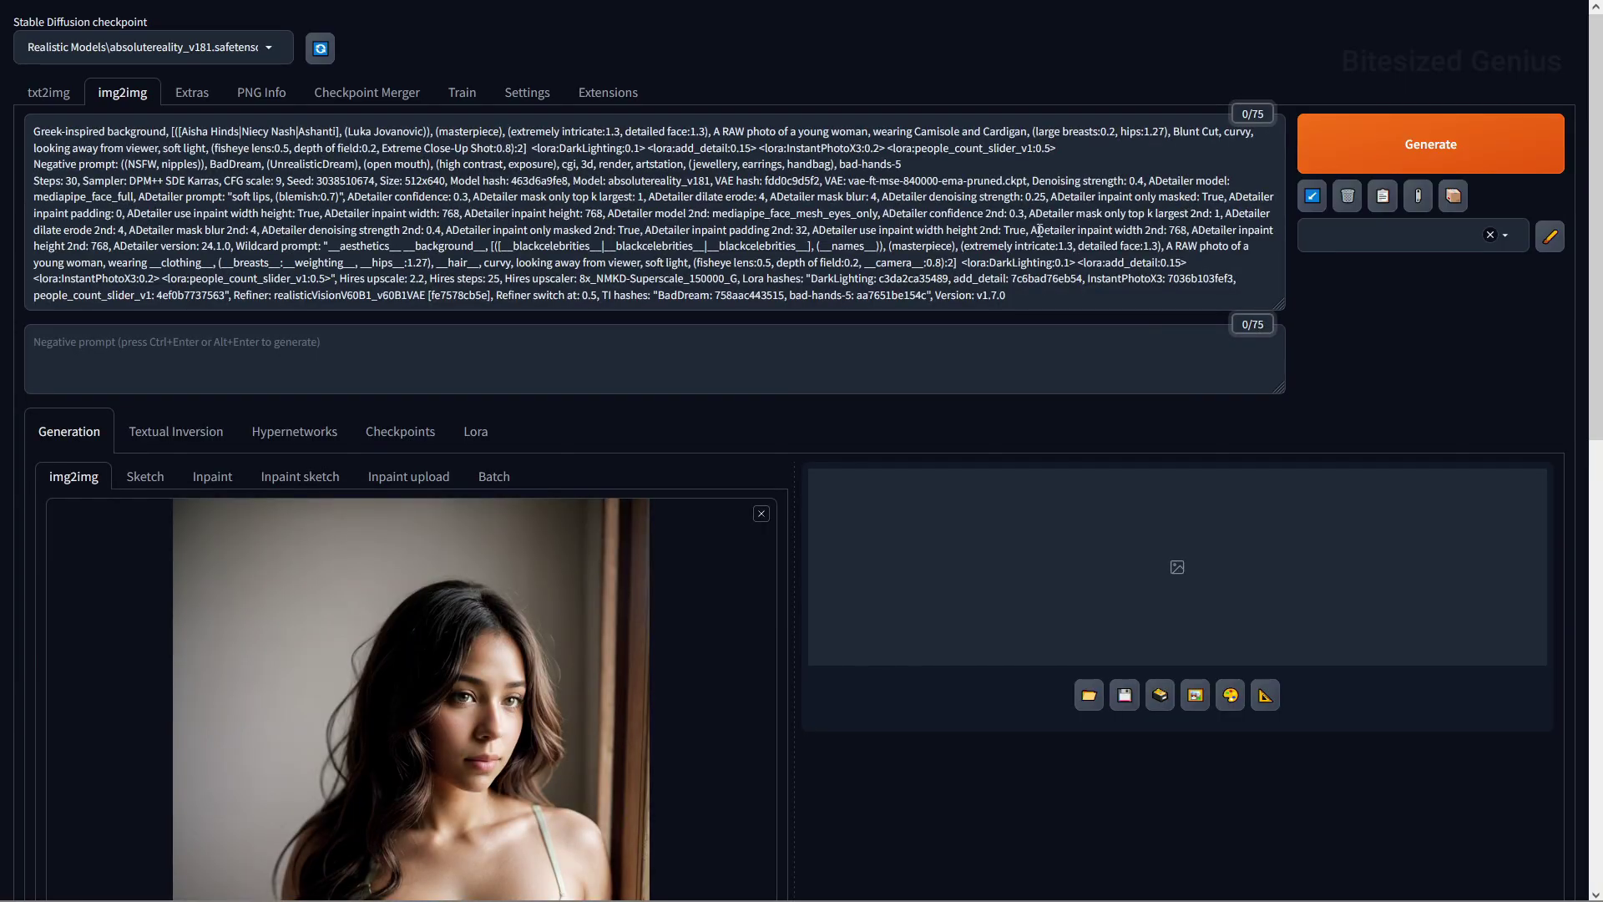
click(1315, 206)
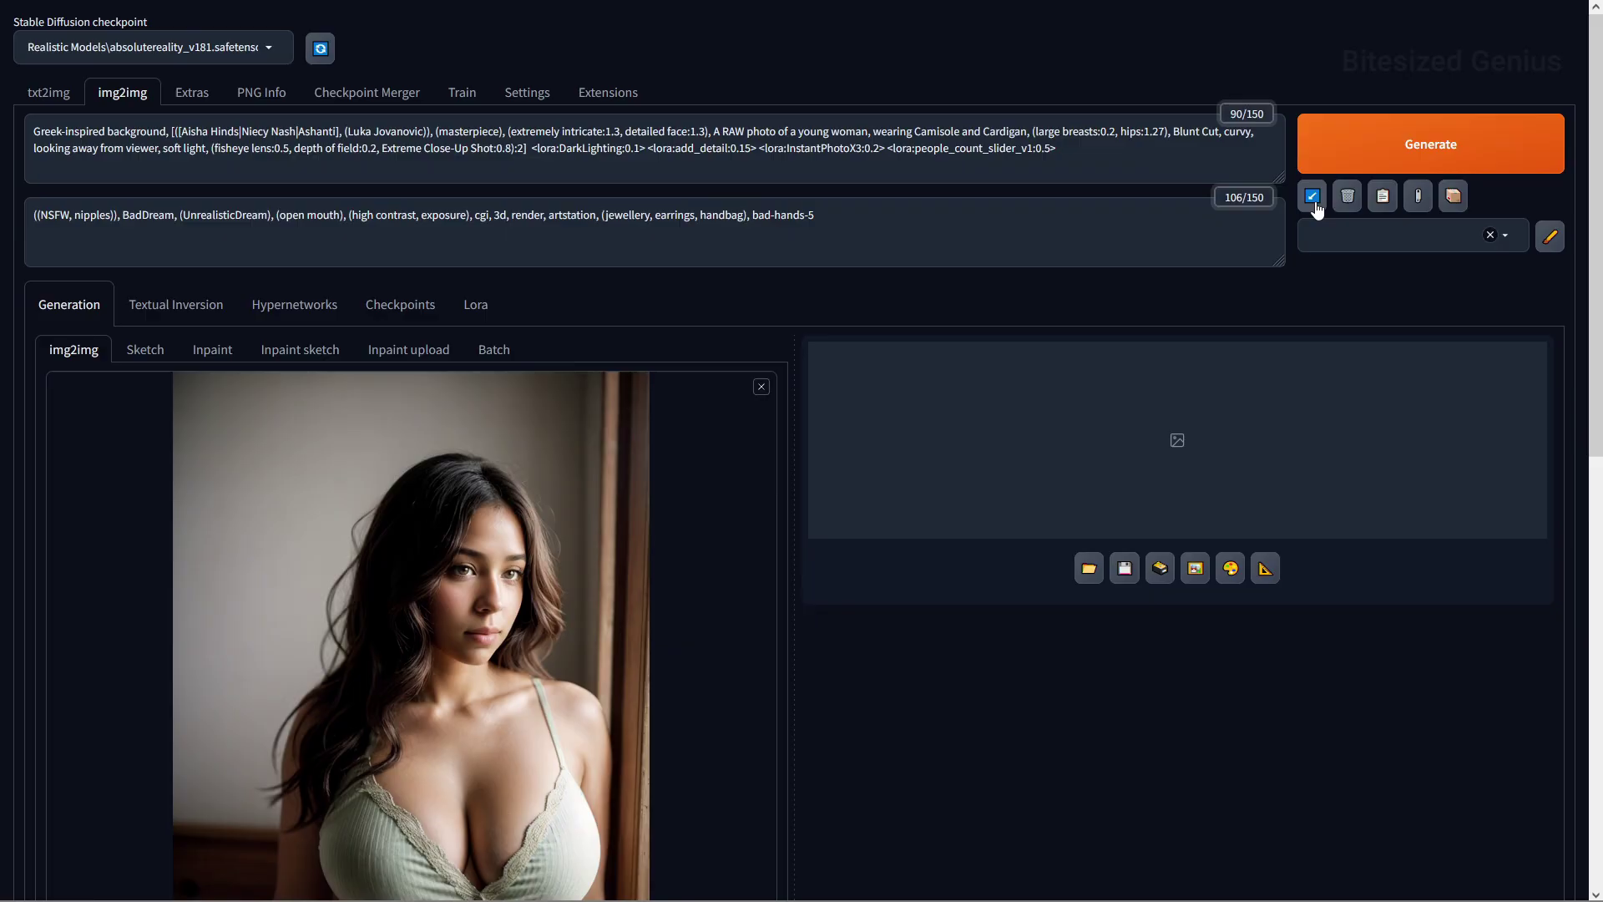
Step: Switch to Resize by and set the scale to 2 (1120x1408 to 2240x2816)
scroll(1256, 240, down, 4)
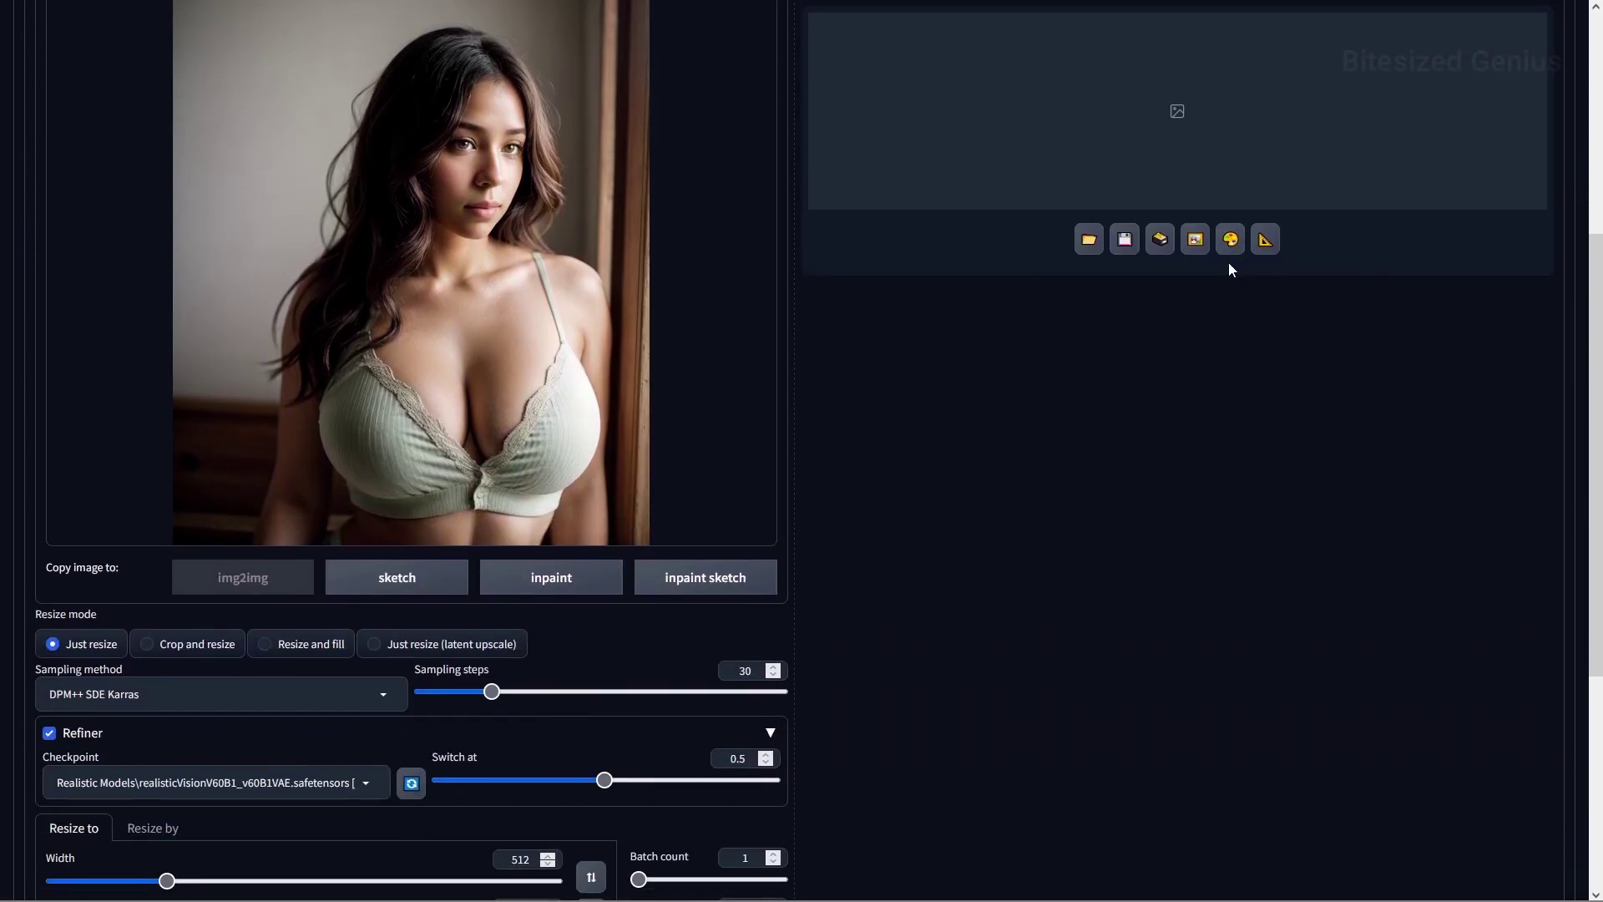
scroll(1229, 269, down, 4)
click(148, 488)
click(570, 518)
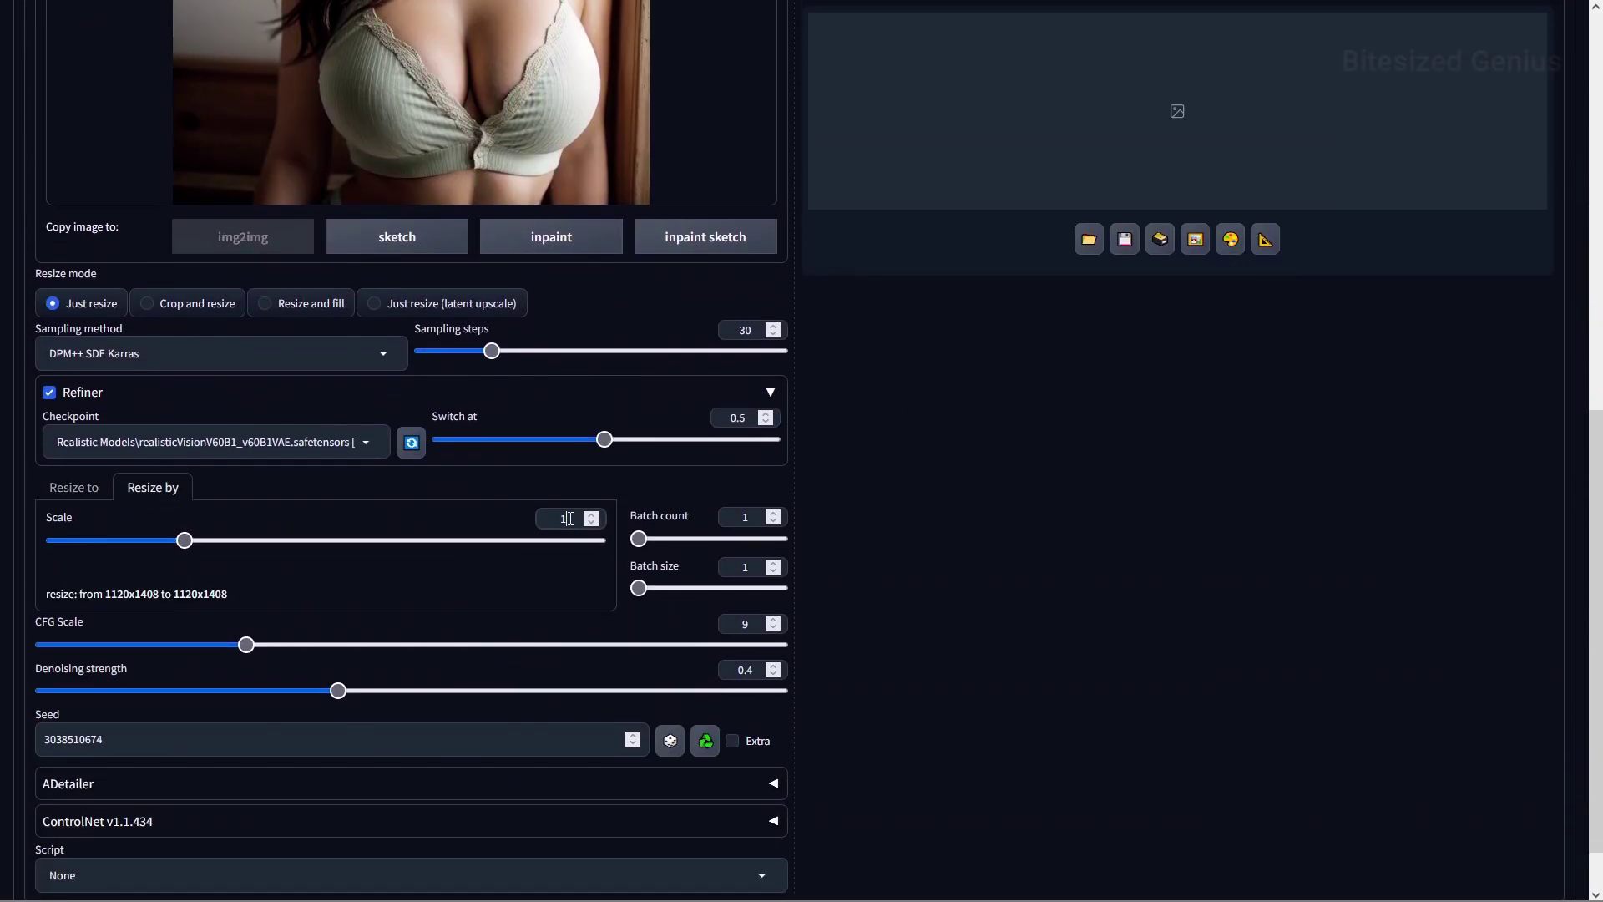
key(BackSpace)
text(2)
Step: Set denoising strength to 0.05 and choose the 8x_NMKD-Superscale_150000_G upscaler
double_click(745, 670)
text(0)
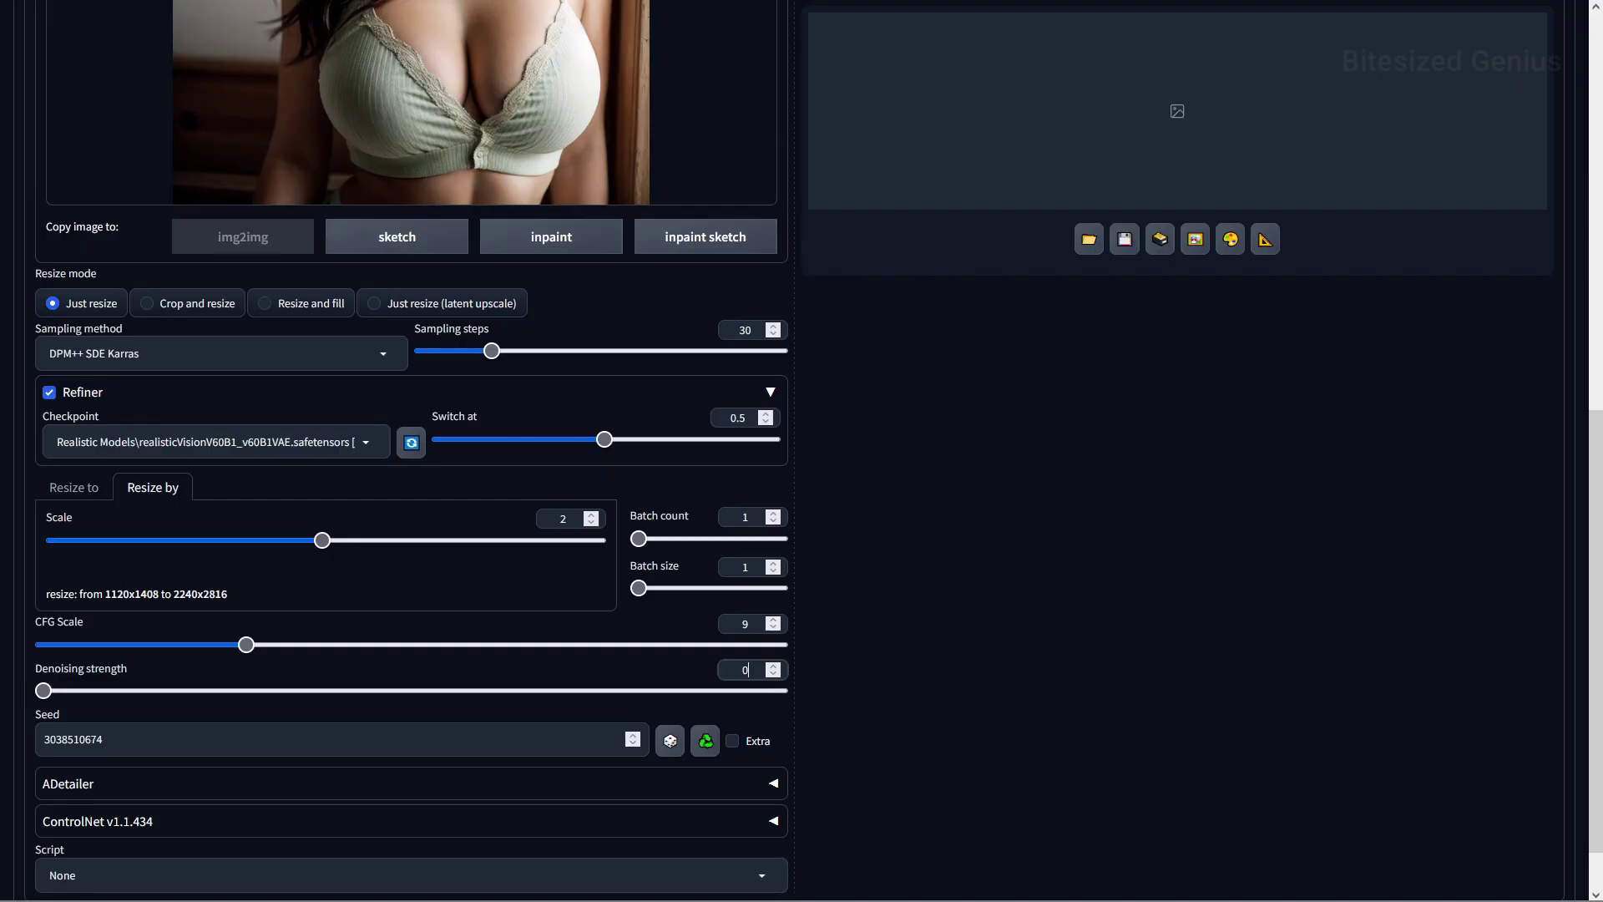
text(.05)
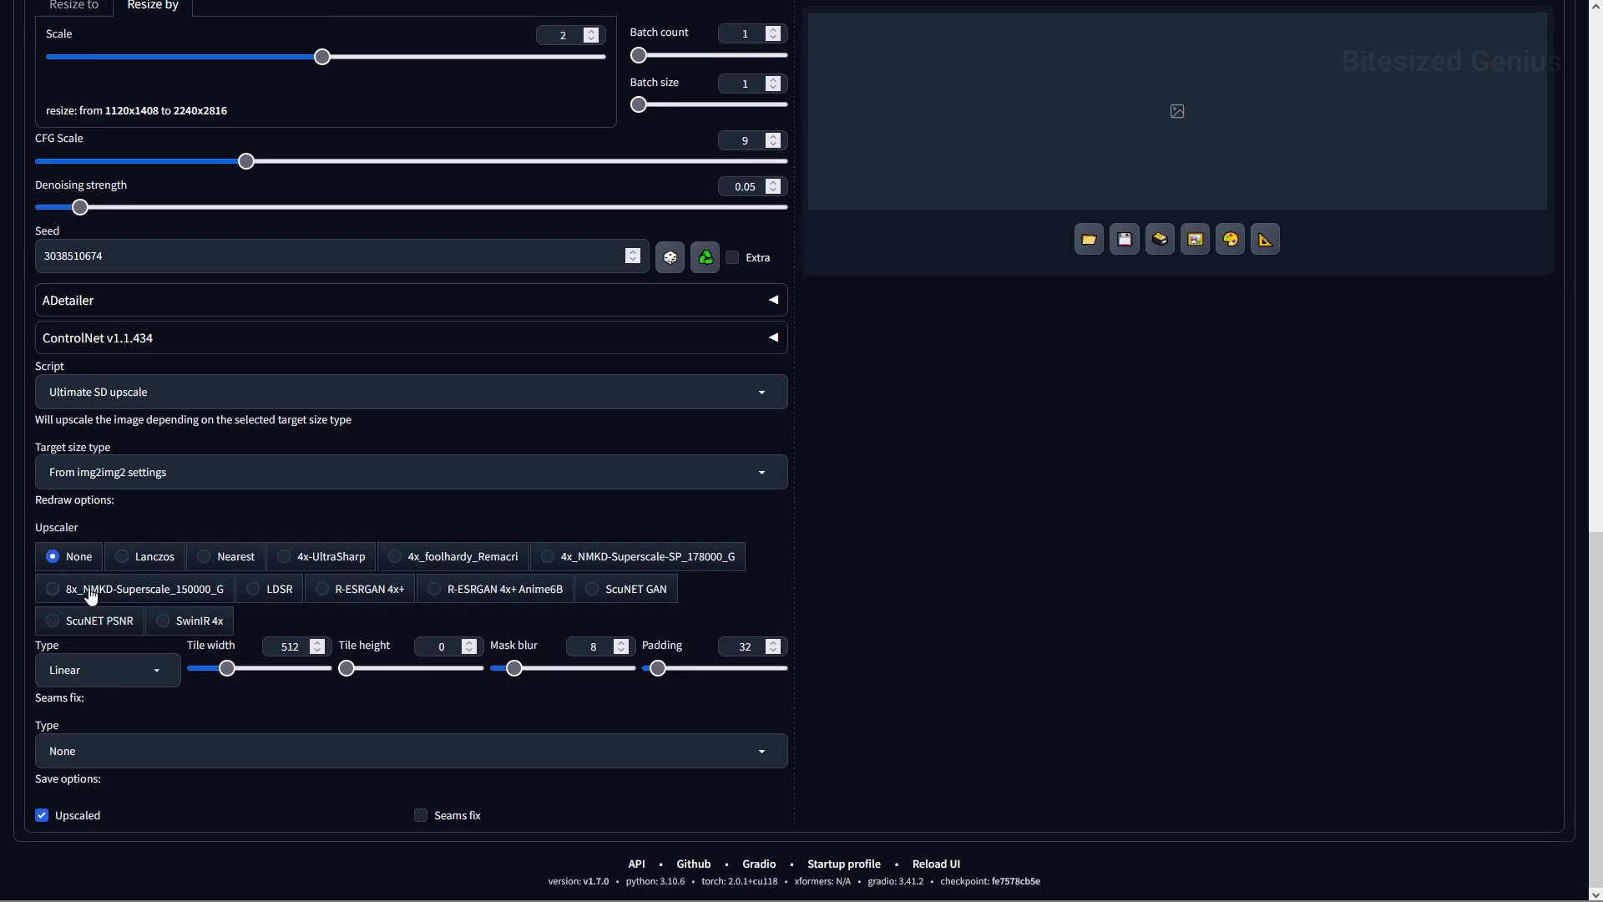
click(90, 591)
middle_click(985, 658)
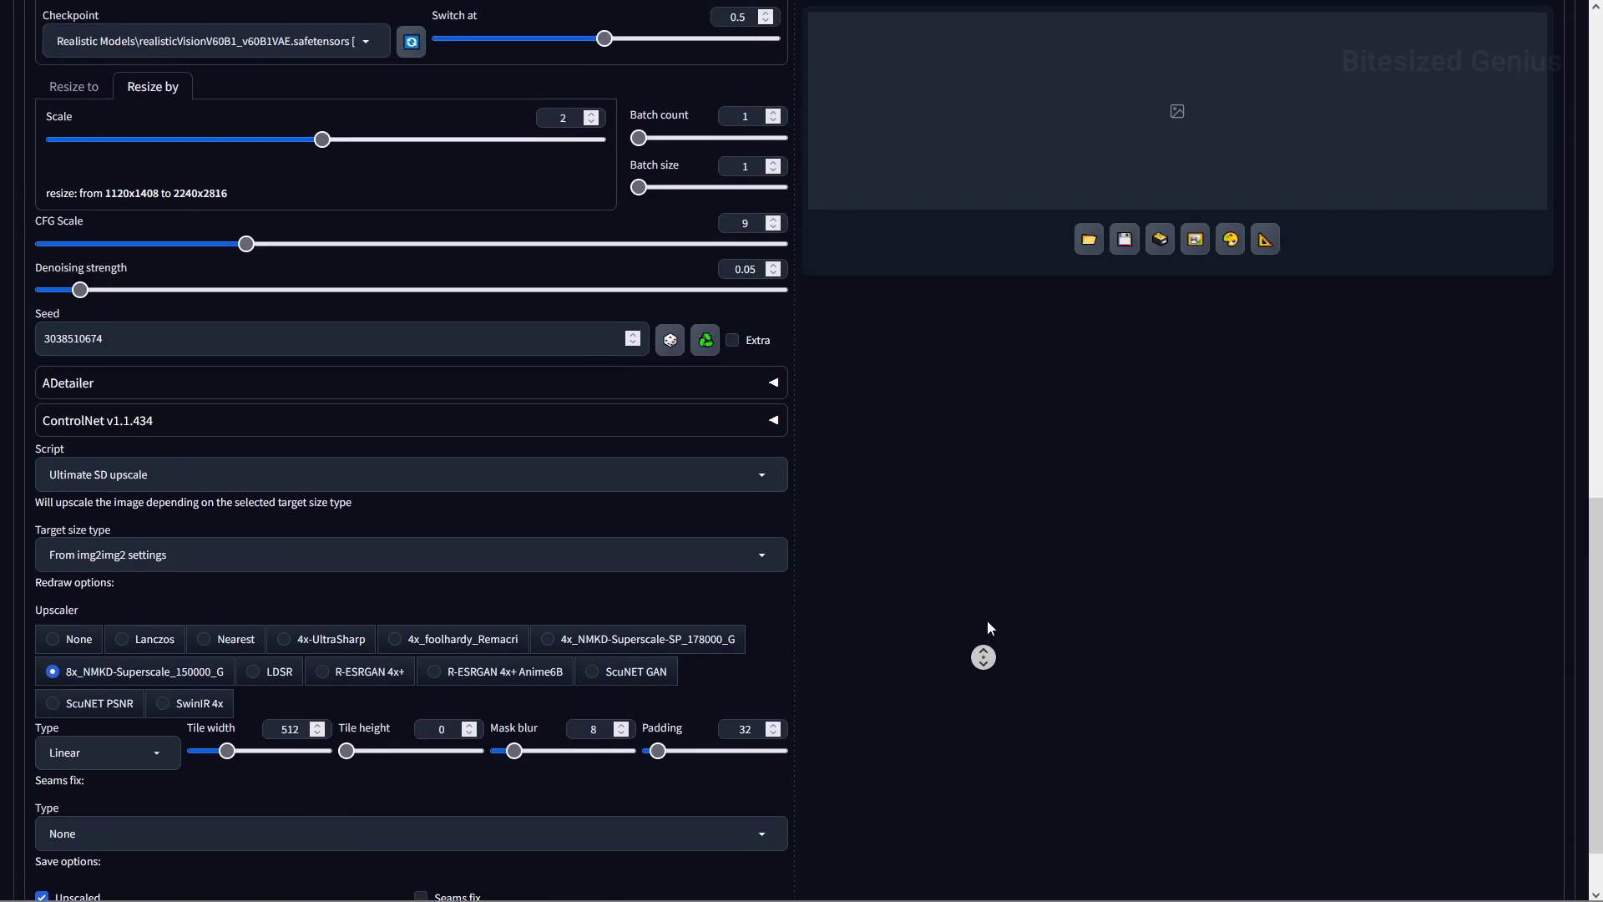
Step: Generate the 2240x2816 upscale at 0.05 denoising and drag the comparison slider to inspect it
scroll(985, 585, up, 5)
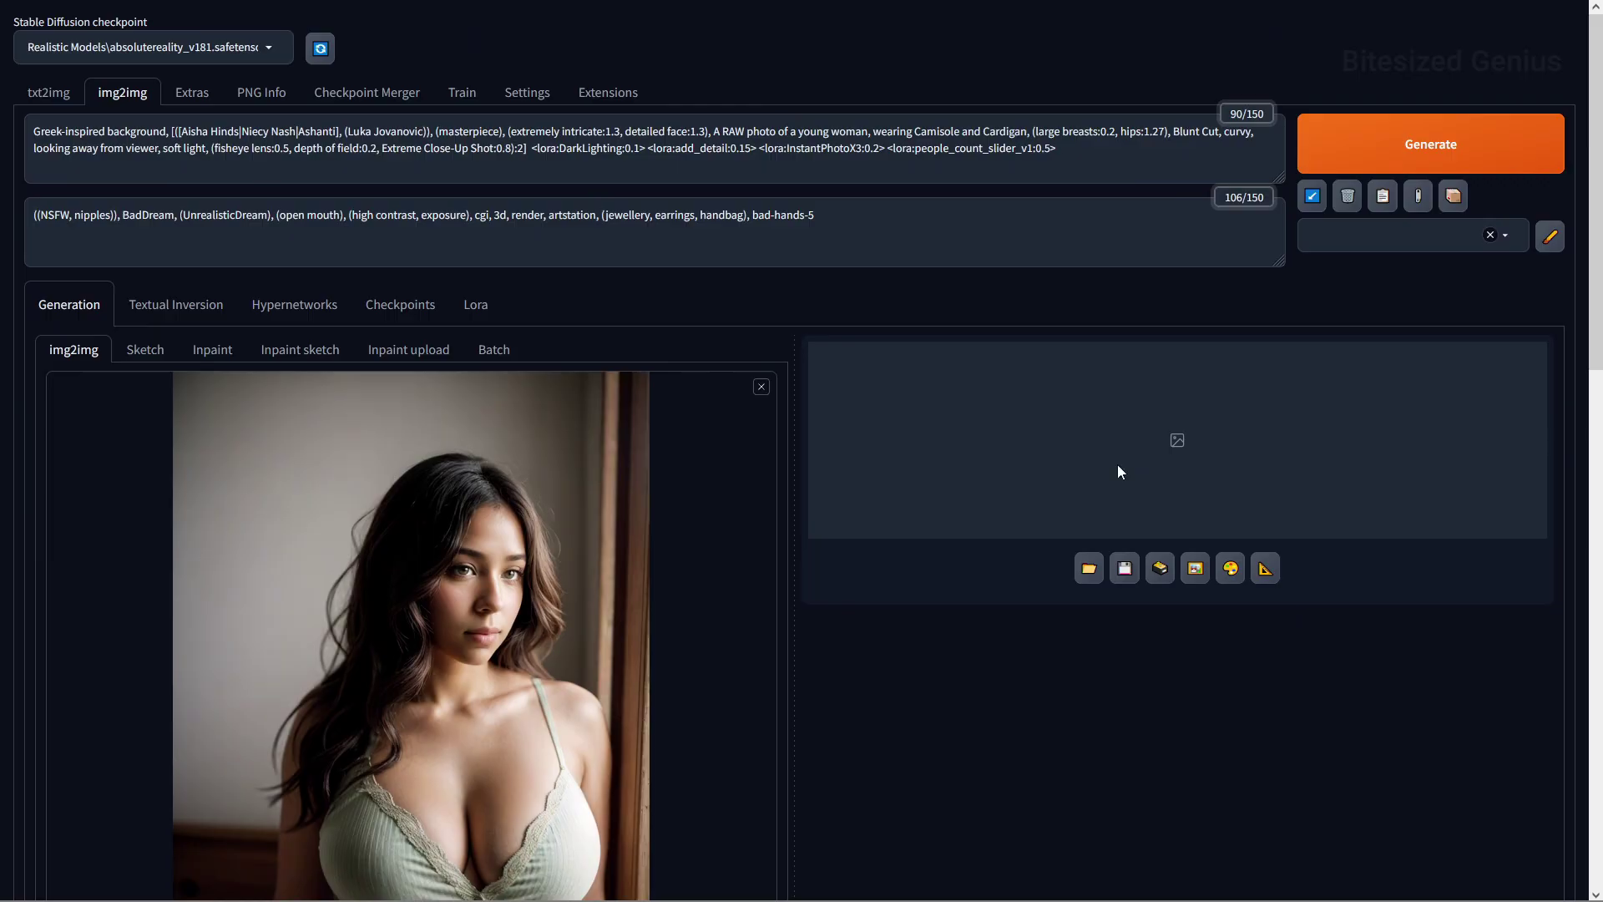
click(1429, 145)
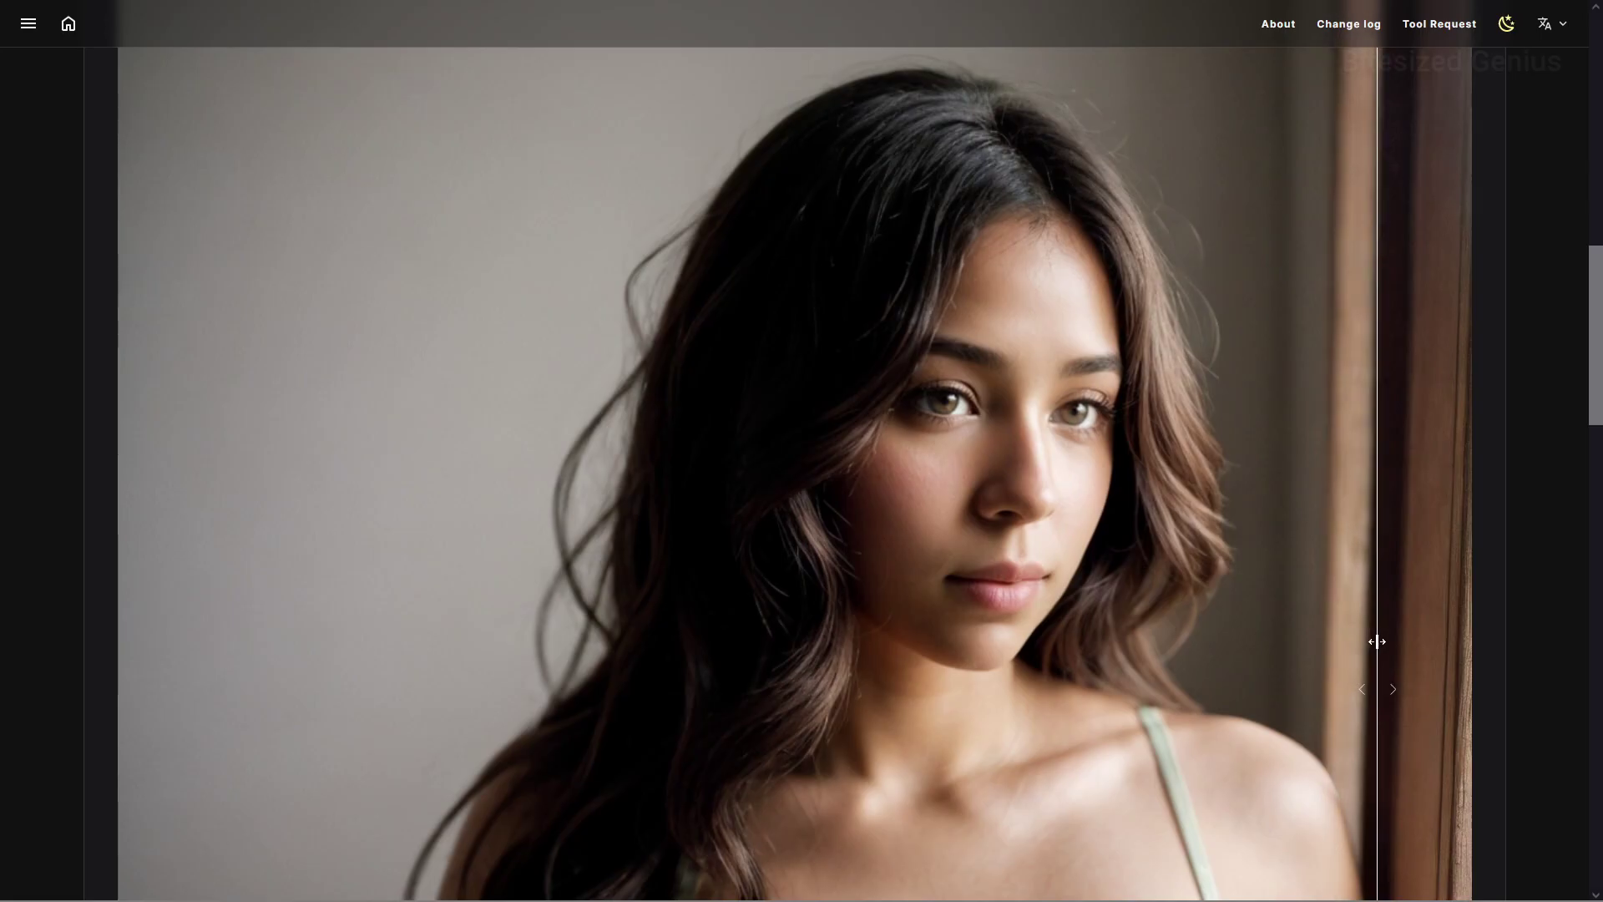
drag(1378, 641, 845, 674)
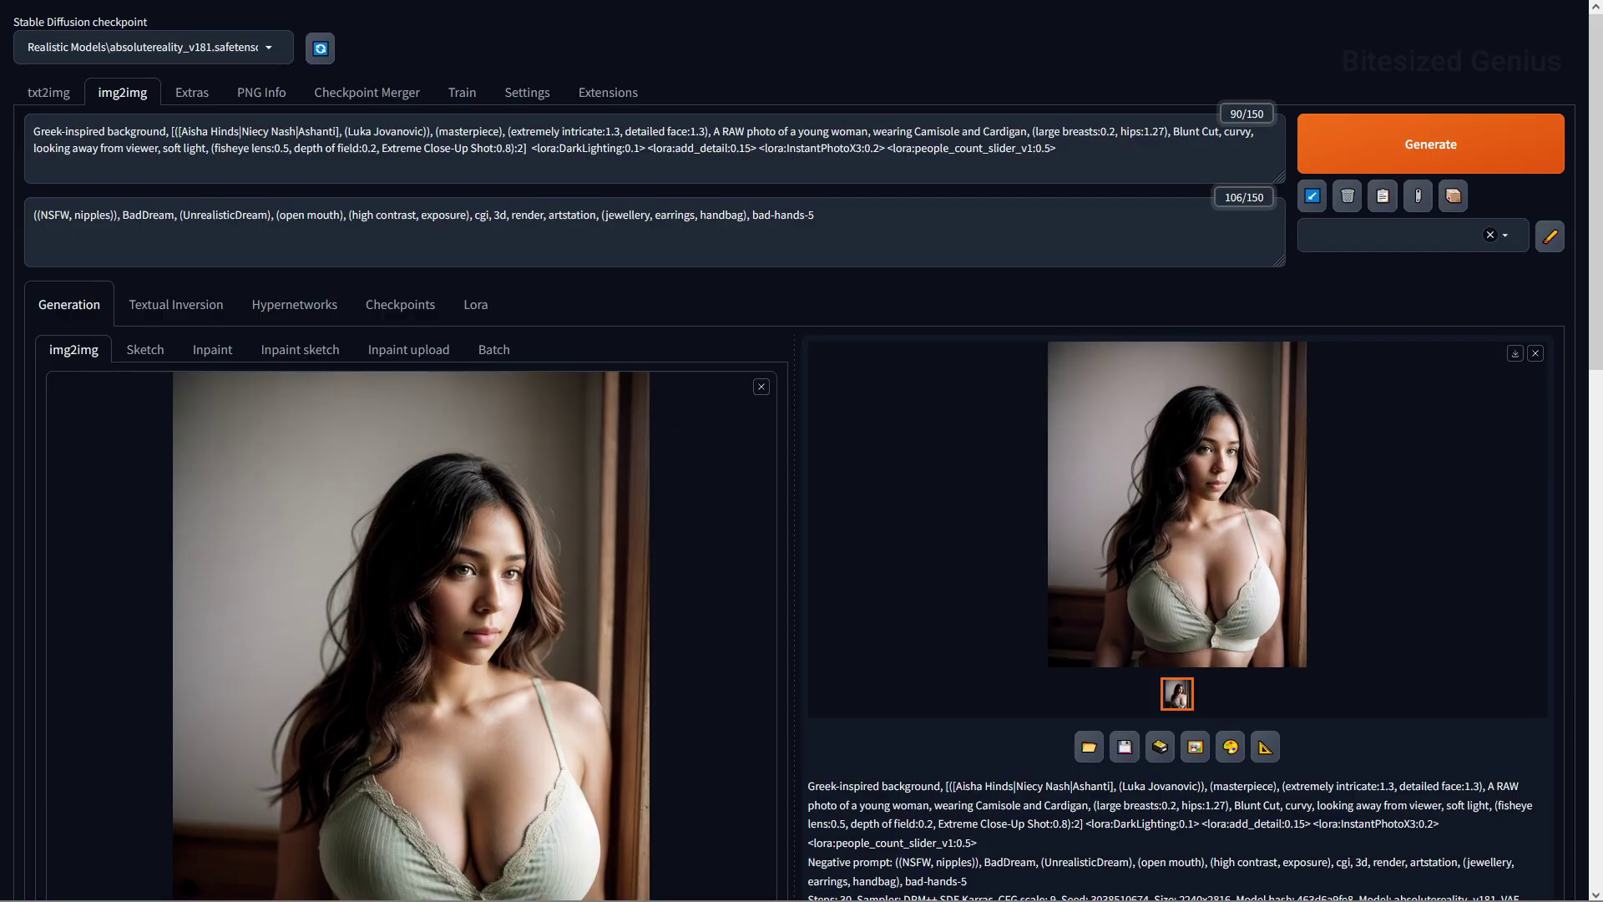
scroll(802, 451, down, 4)
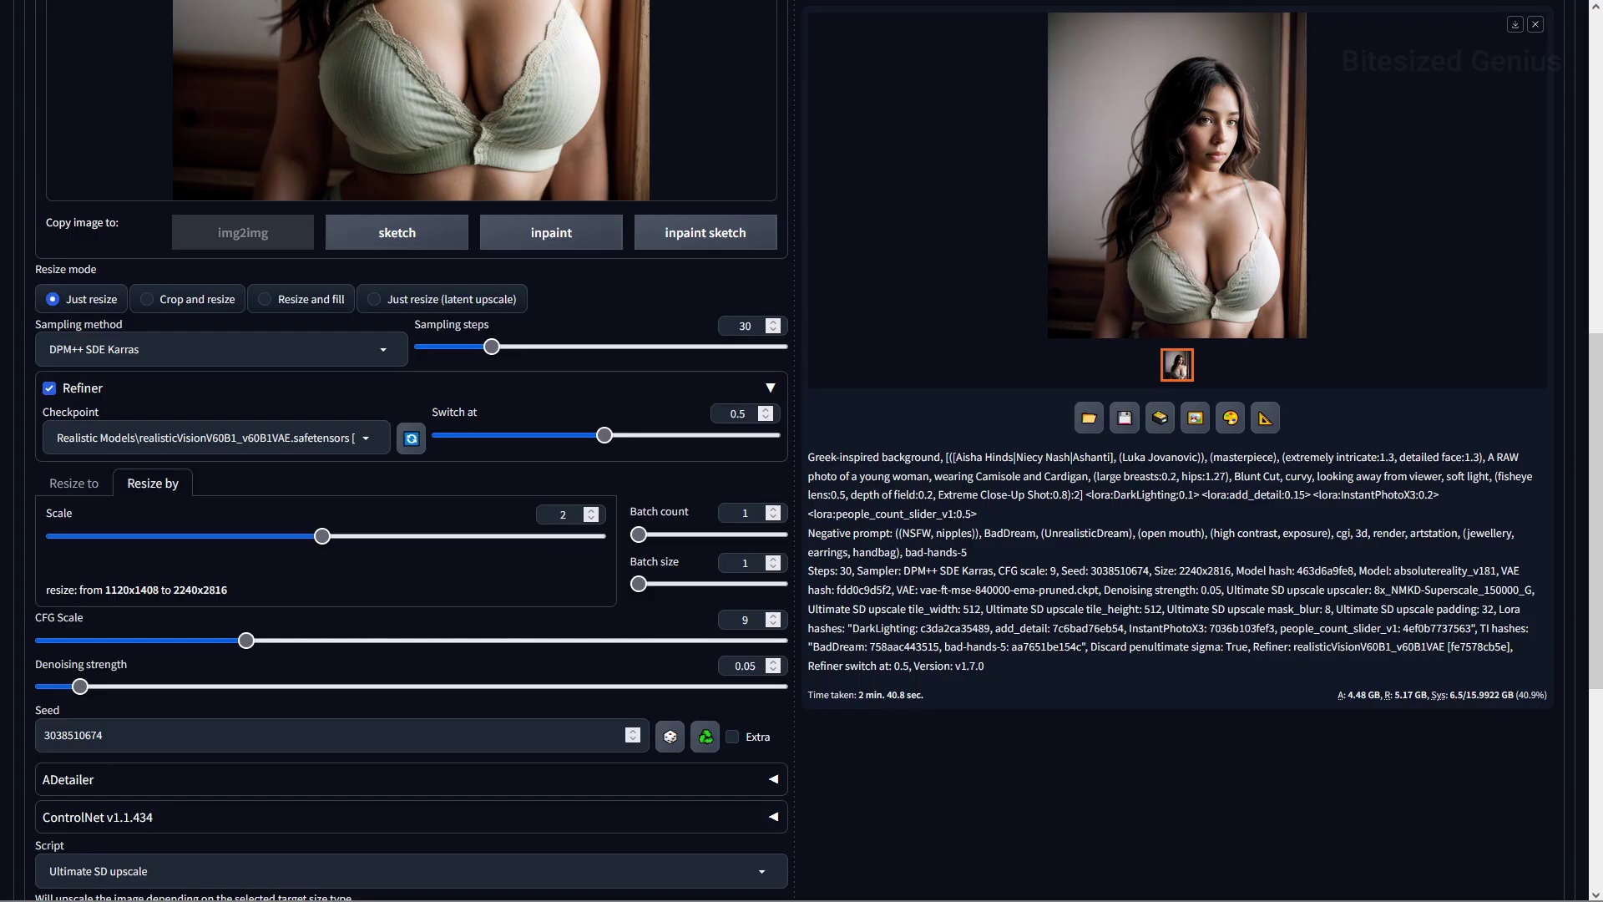
scroll(409, 451, down, 5)
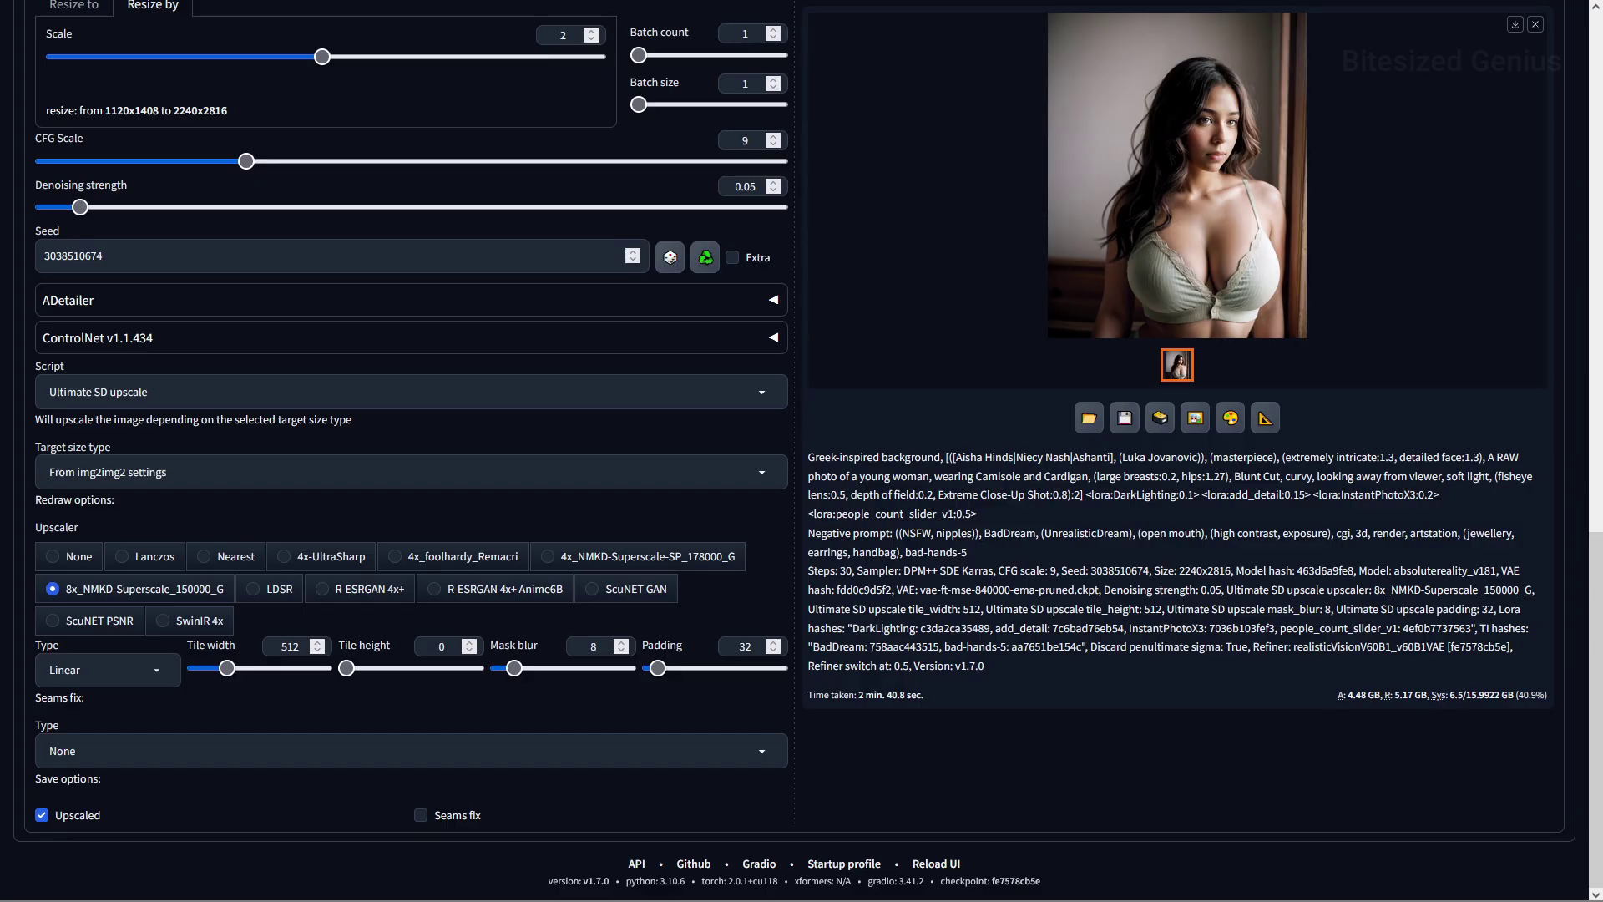
Step: Expand the ControlNet accordion and scroll down to review its settings
click(80, 337)
scroll(80, 337, down, 3)
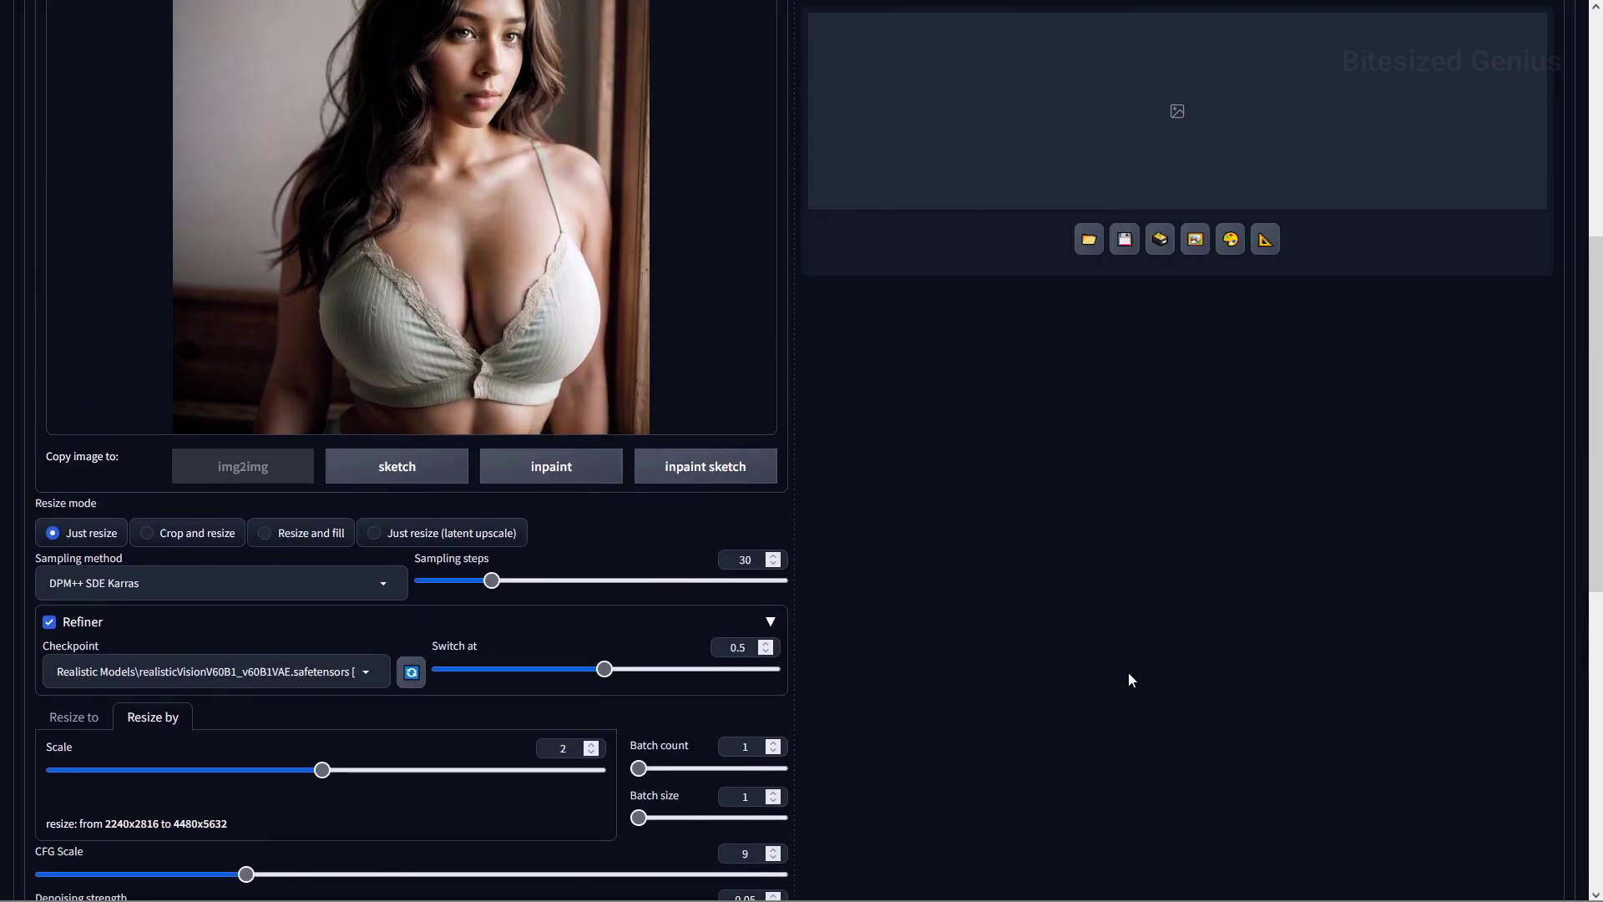
Step: Launch the second Ultimate SD upscale pass toward 4480x5632
scroll(1129, 677, up, 10)
click(1386, 144)
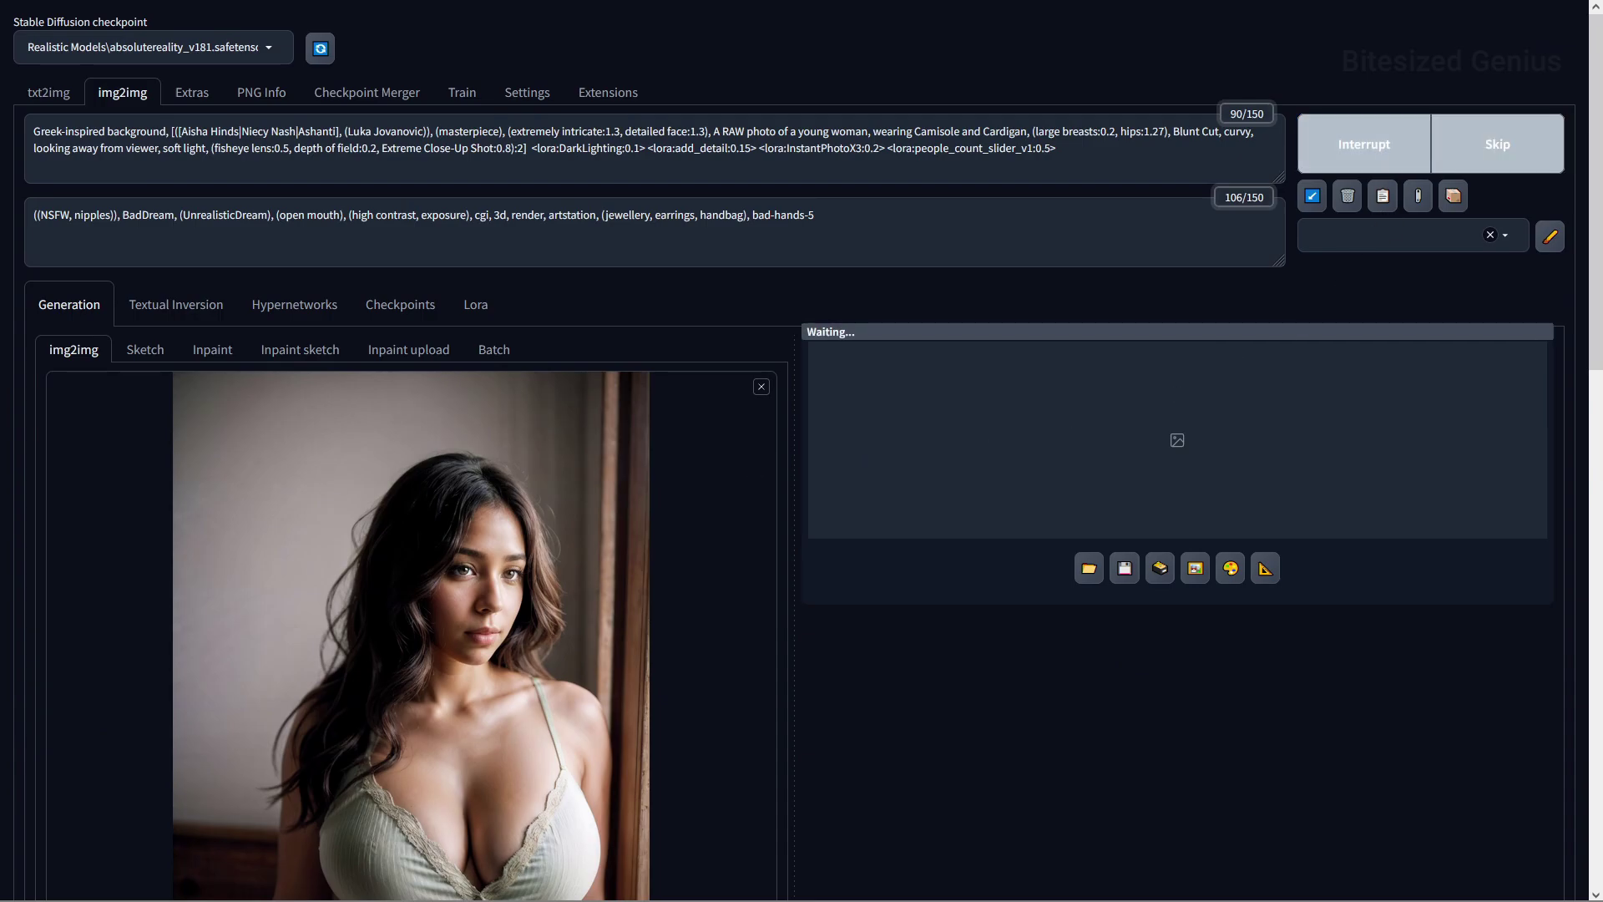